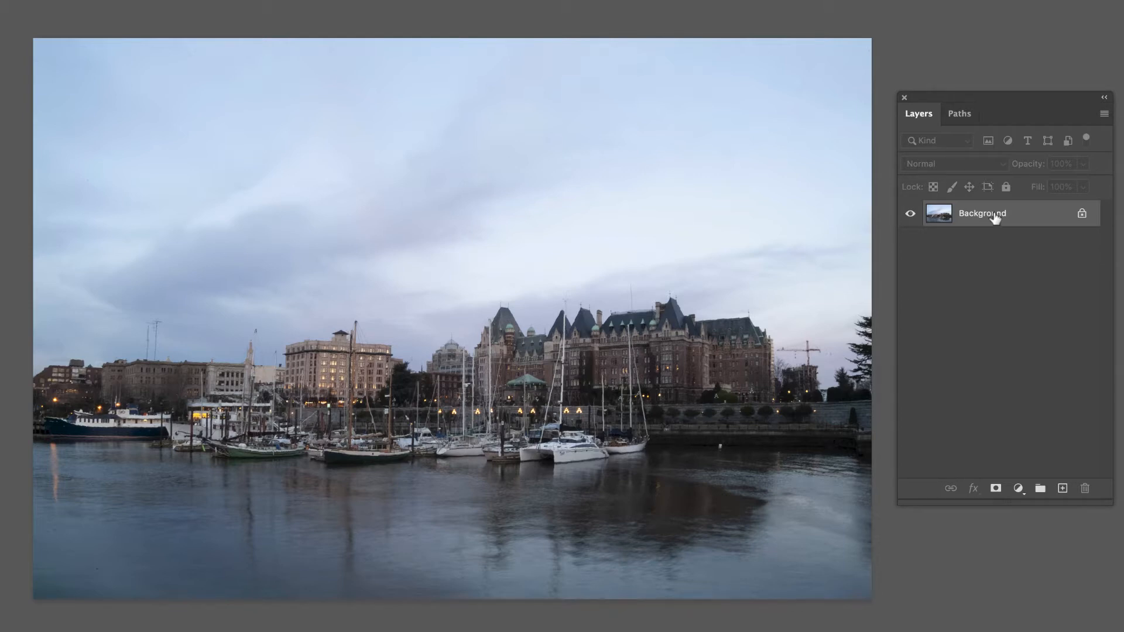
- Duplicate the Background layer and rename the copy LUM
left_click_drag(968, 212, 1062, 488)
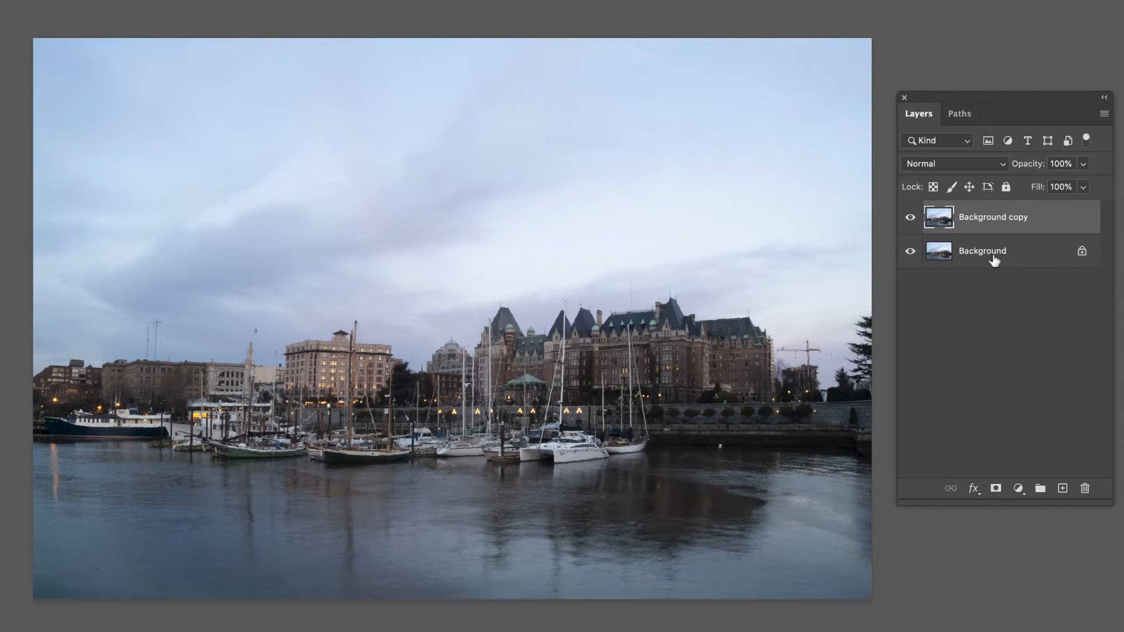
double_click(985, 217)
type("LUM")
key("Return")
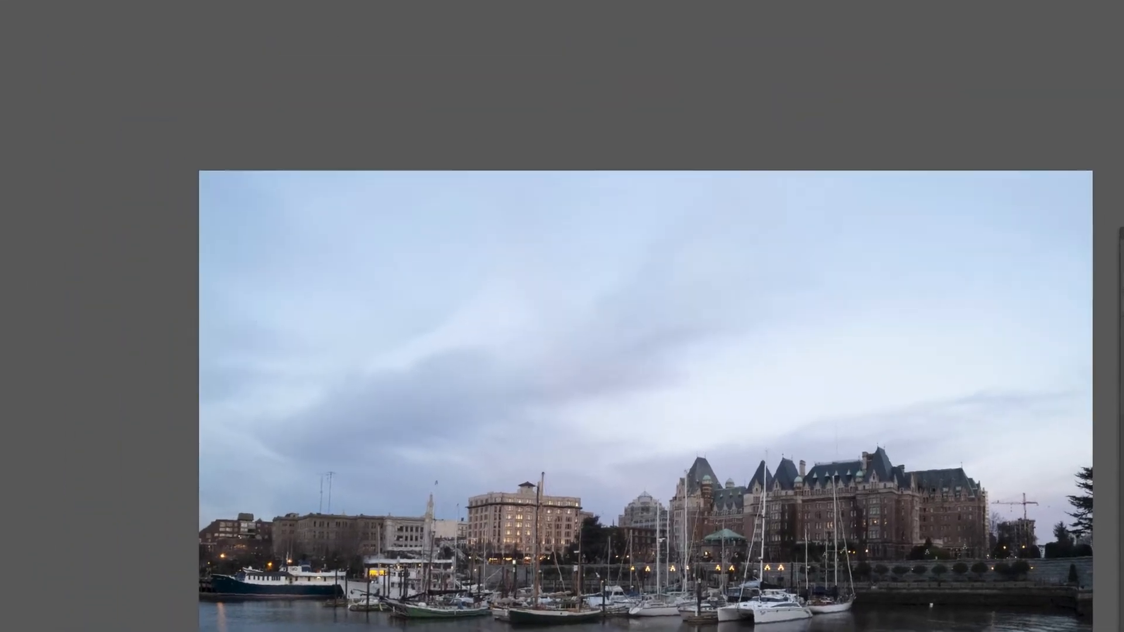
- Open the LUM layer in the Skylum Luminar 4 filter and hide its Looks presets
left_click(391, 12)
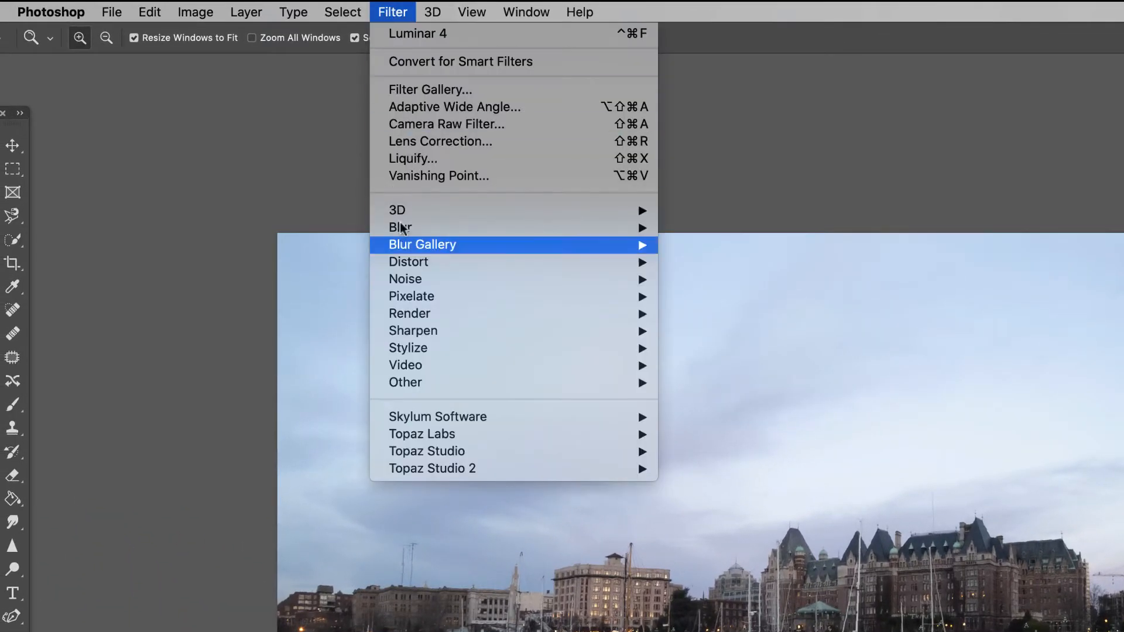
mouse_move(411, 422)
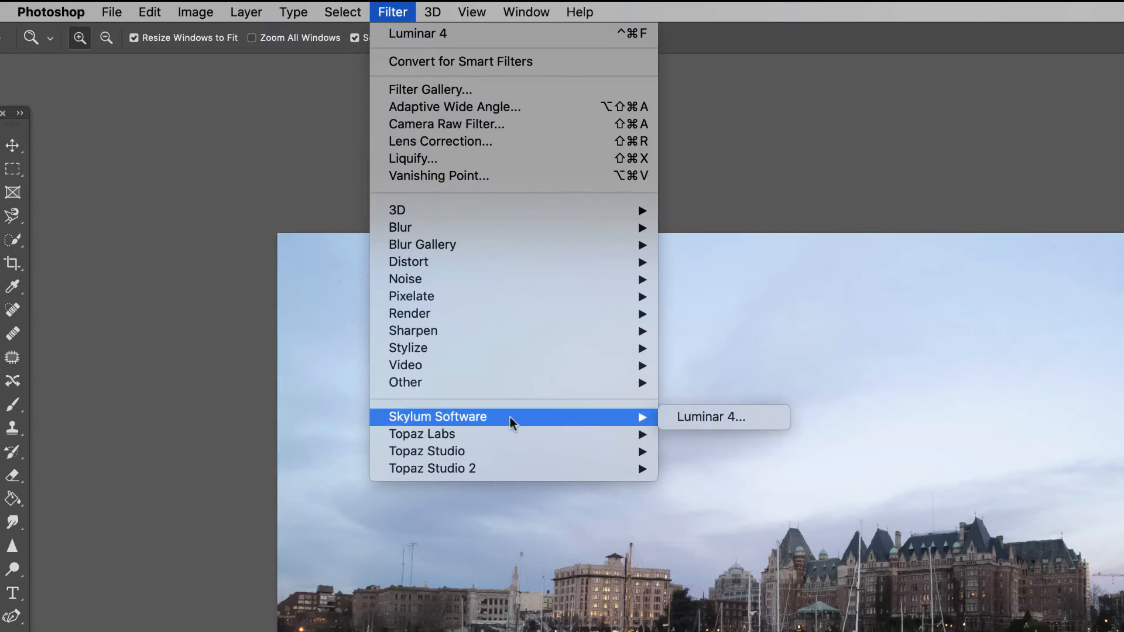
left_click(724, 418)
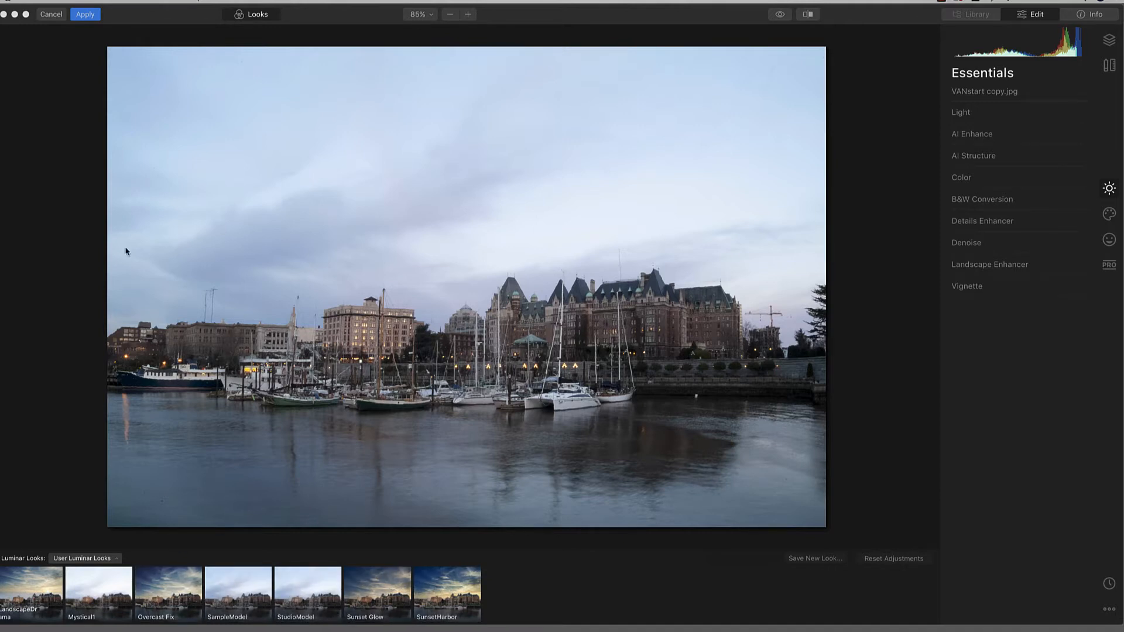
left_click(261, 17)
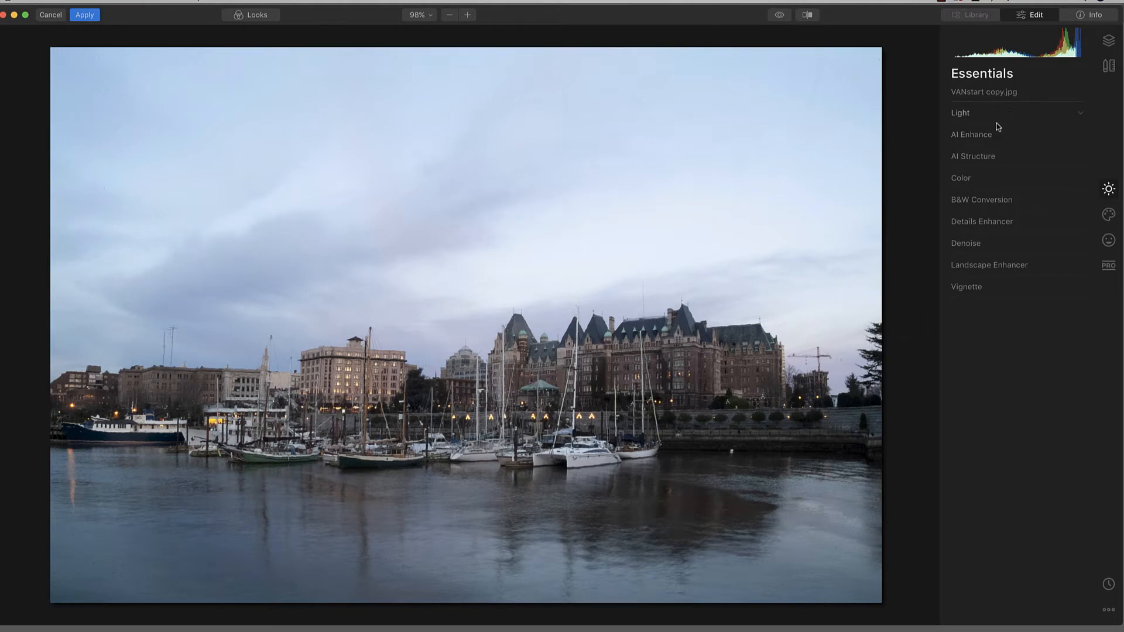
- Adjust the photo's light with Temperature 35, Exposure 0.16 and Shadows 40
left_click(984, 114)
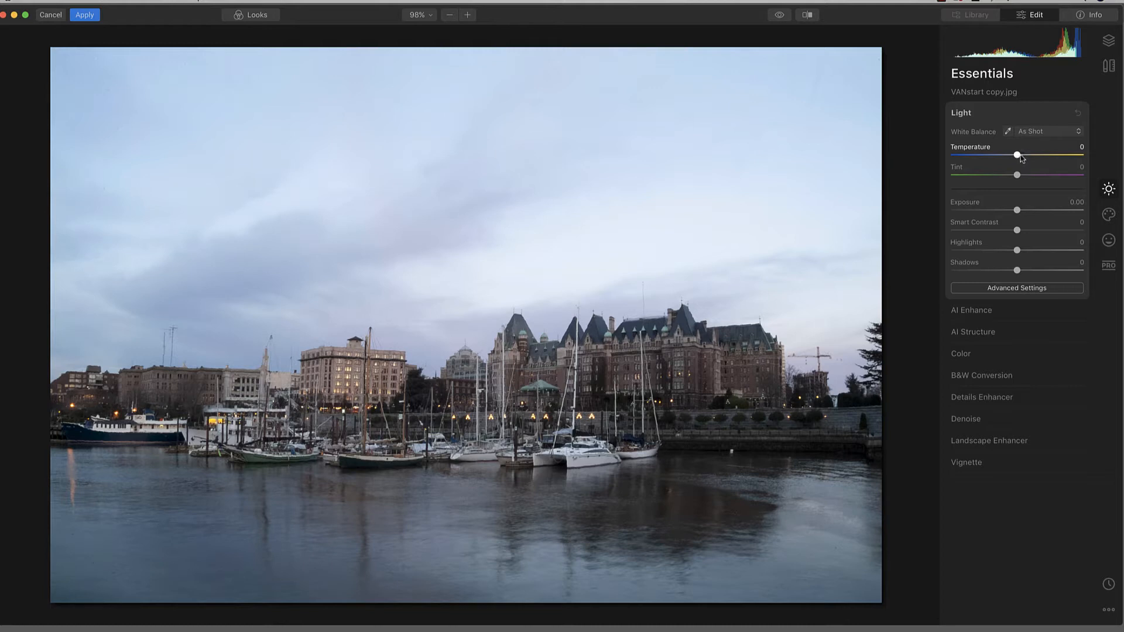
left_click_drag(1018, 156, 1041, 157)
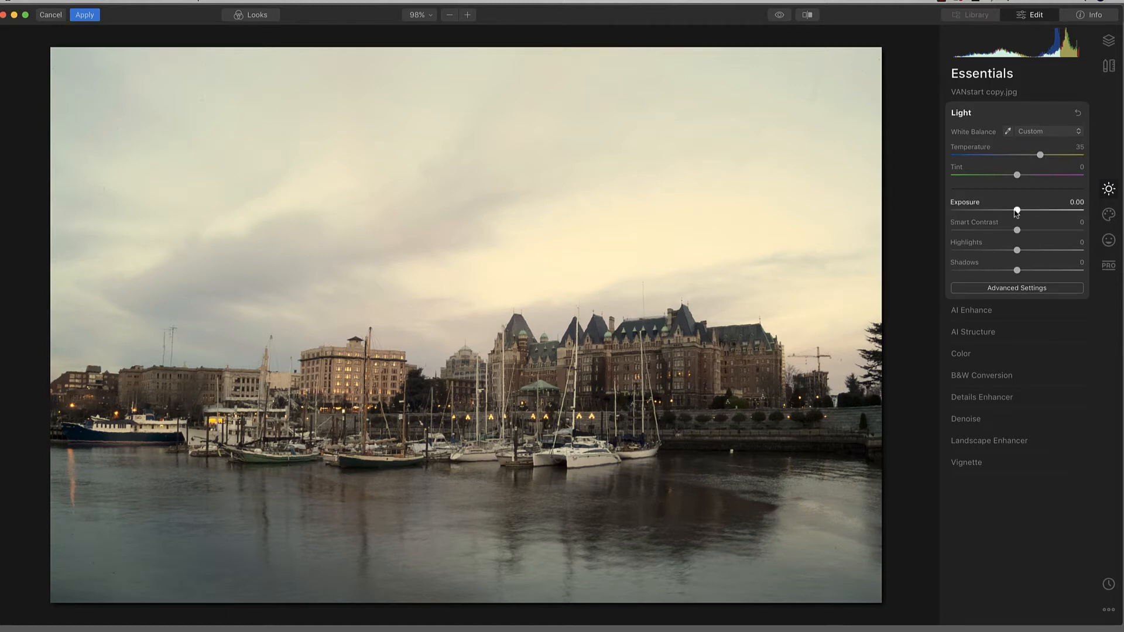
left_click_drag(1016, 212, 1019, 213)
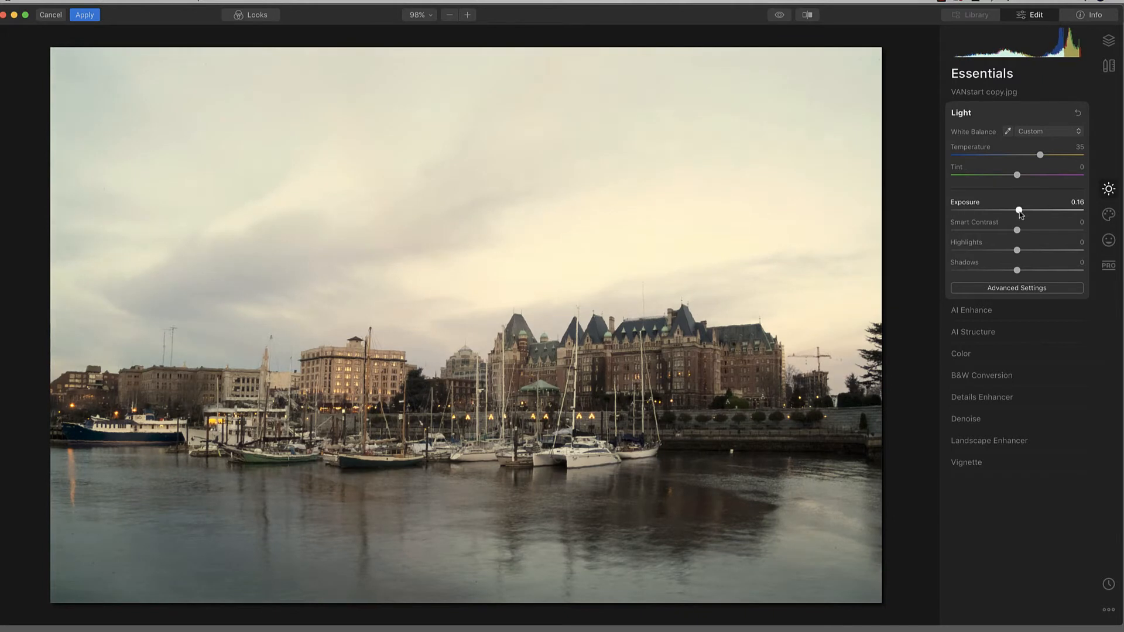
left_click_drag(1017, 271, 1043, 267)
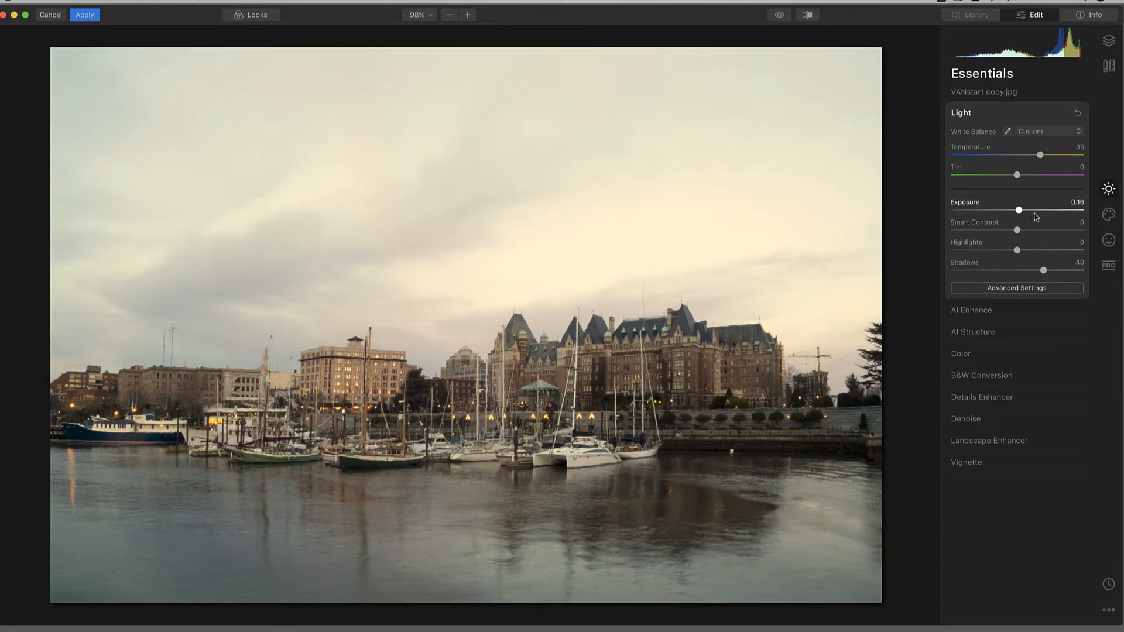
- Set AI Accent to 33 and the AI Structure amount to 38
left_click(974, 312)
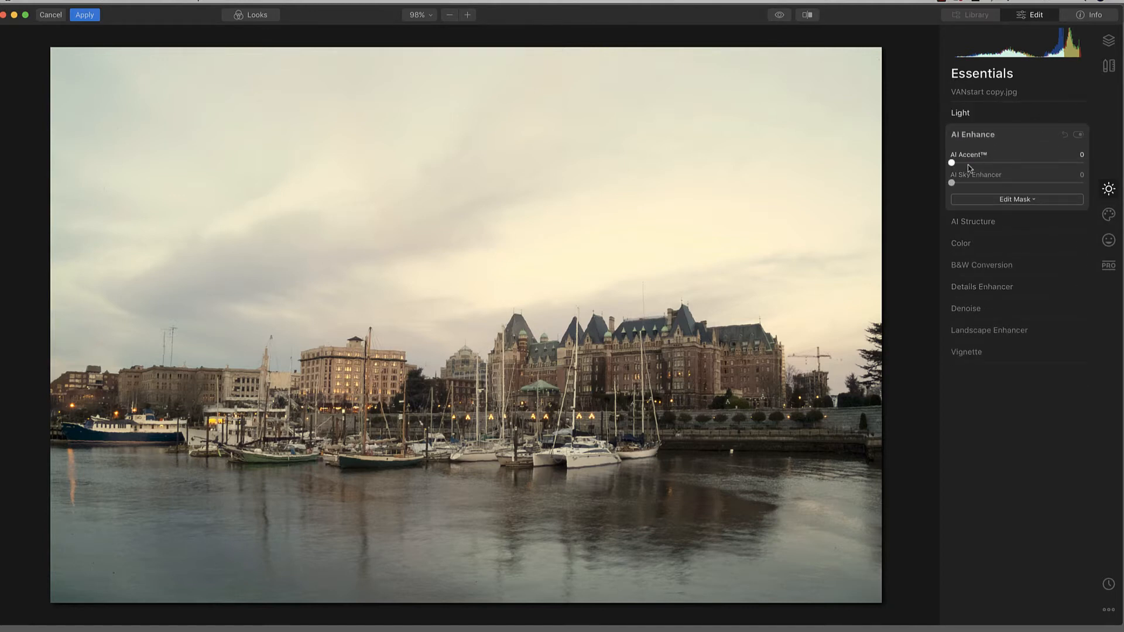
left_click_drag(951, 162, 997, 165)
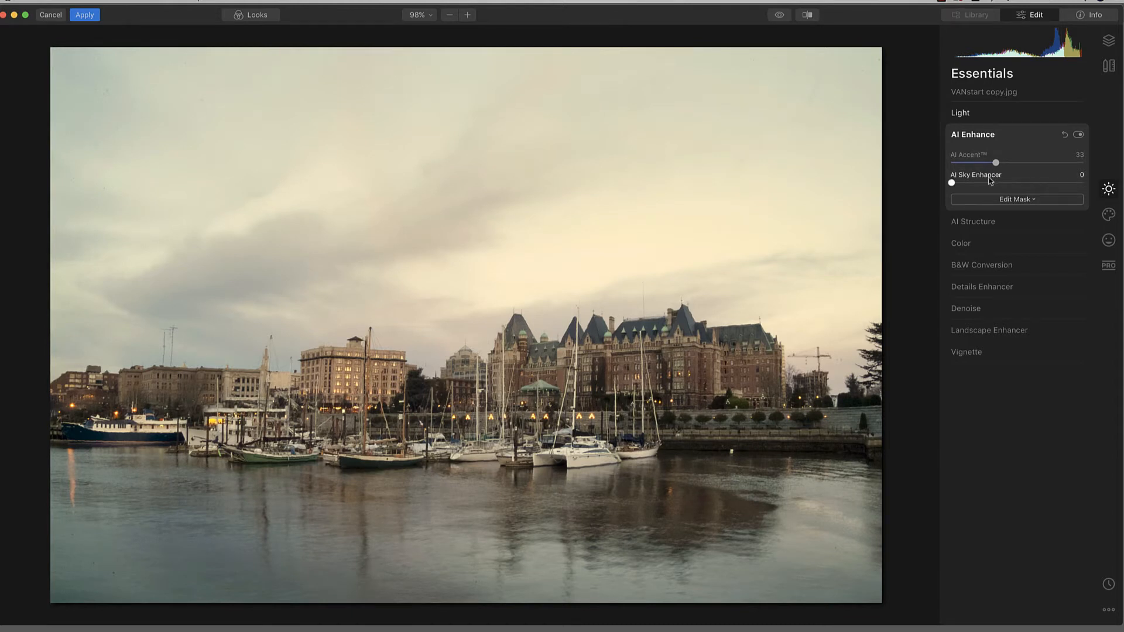
left_click(989, 224)
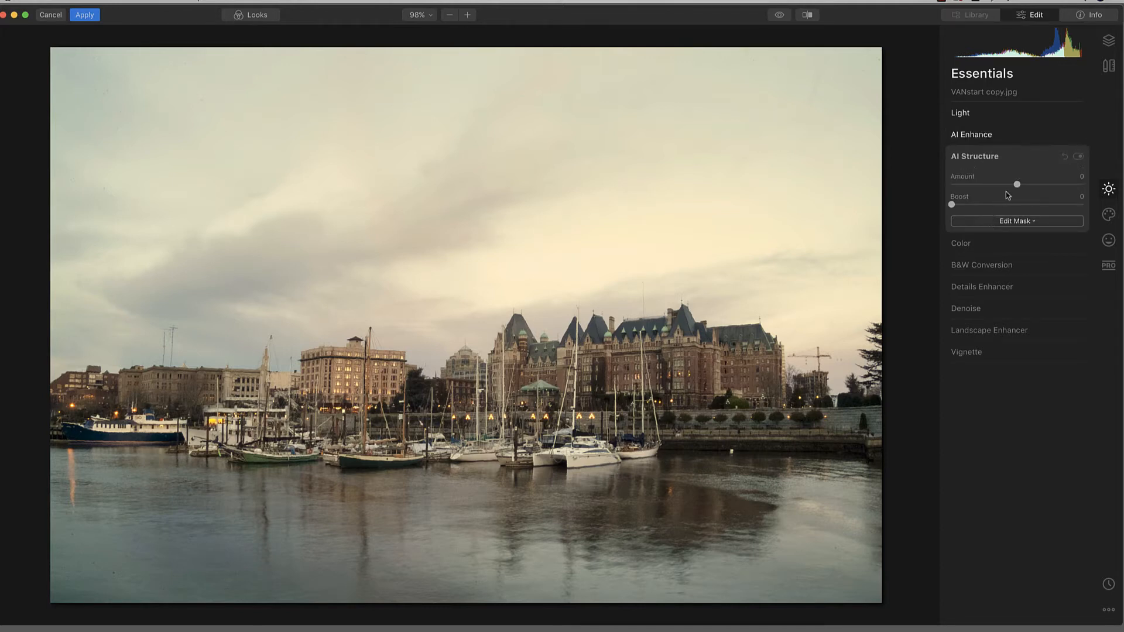
left_click_drag(1018, 187, 1083, 187)
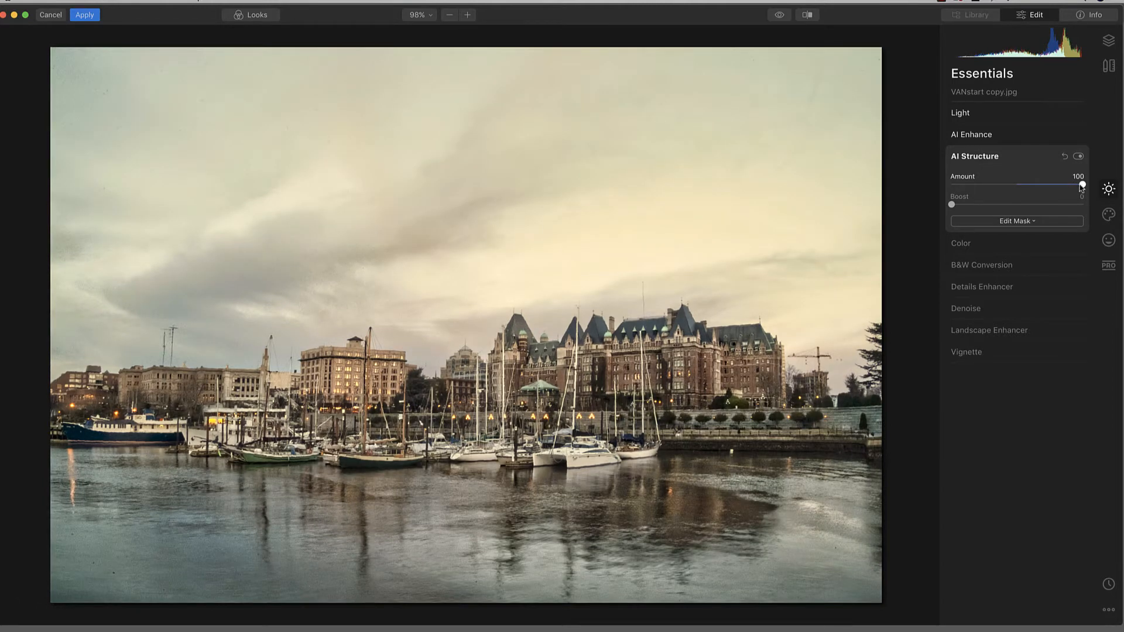
left_click_drag(1082, 186, 1037, 185)
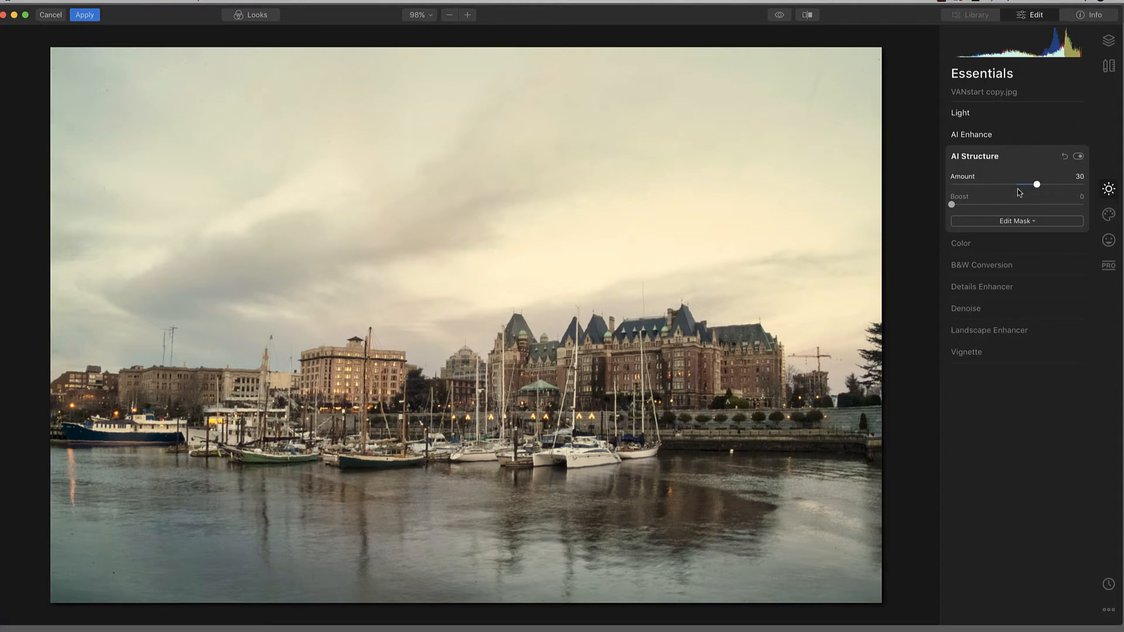
left_click_drag(1037, 185, 1042, 188)
- Replace the sky using AI Sky Replacement, trying Blue Sky 1, 2 and 3 before choosing Blue Sky 4
left_click(1106, 218)
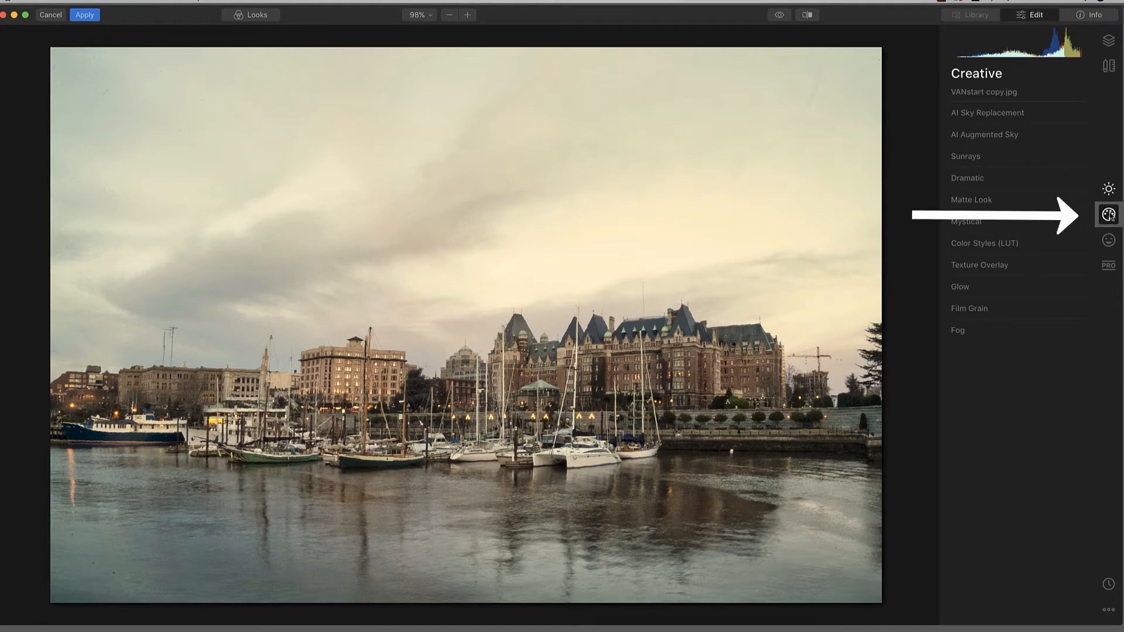
left_click(1005, 114)
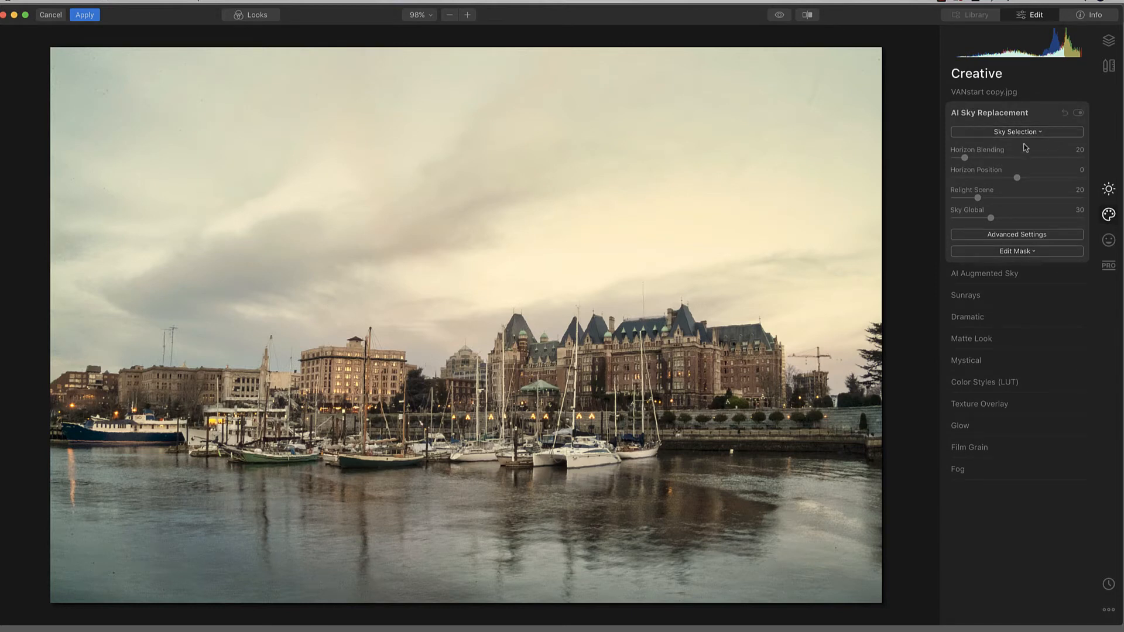
left_click(1020, 134)
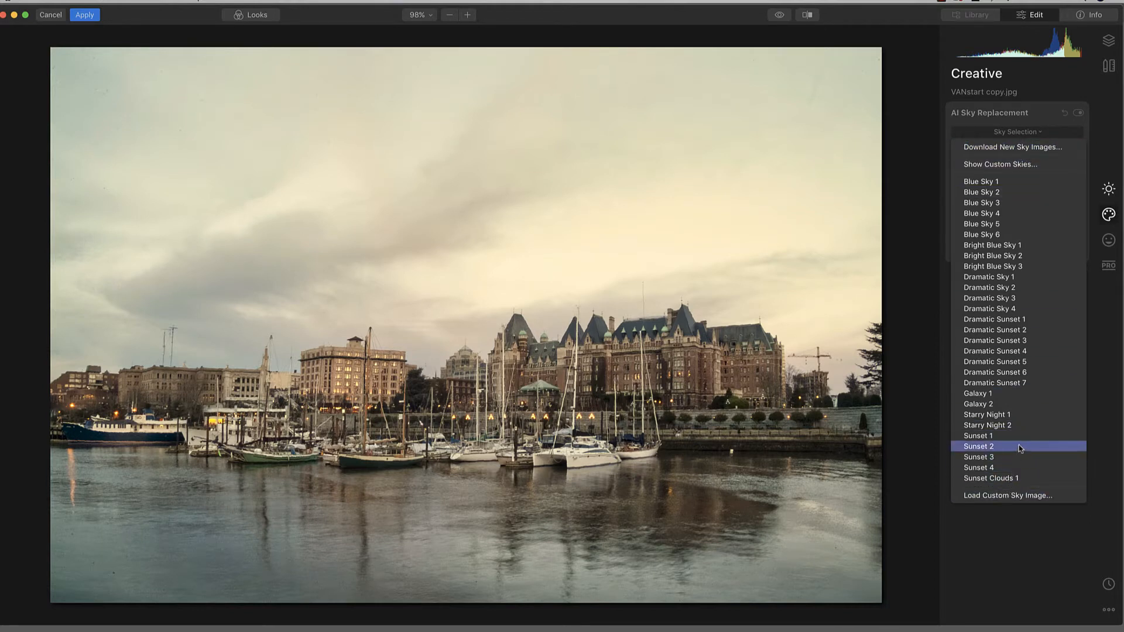
left_click(988, 183)
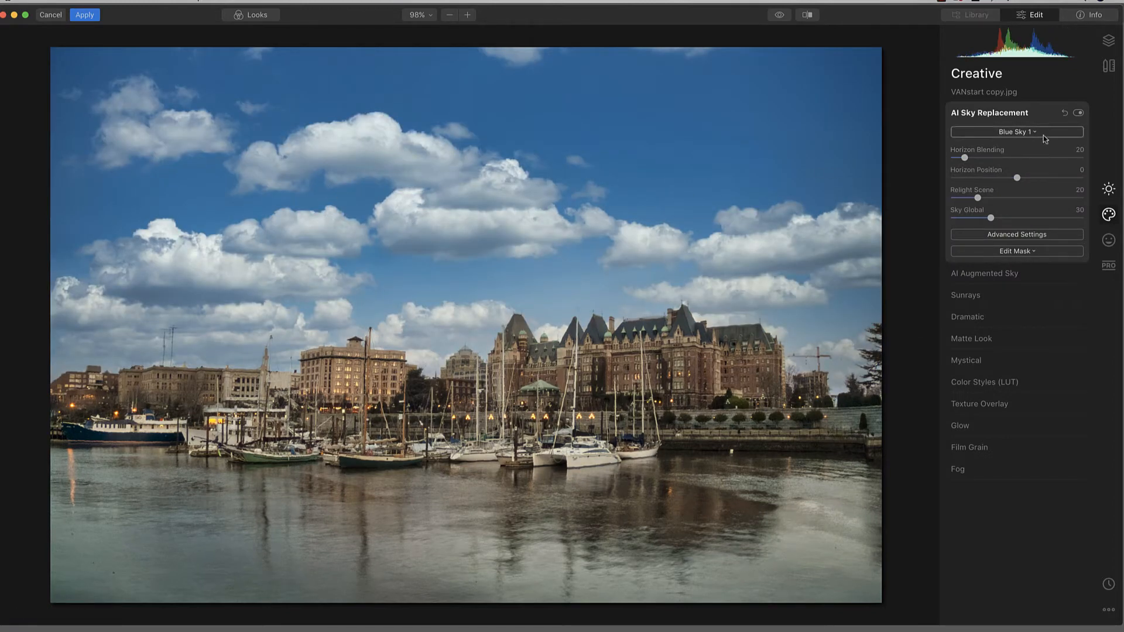
left_click(1021, 132)
left_click(989, 194)
left_click(1015, 134)
left_click(965, 201)
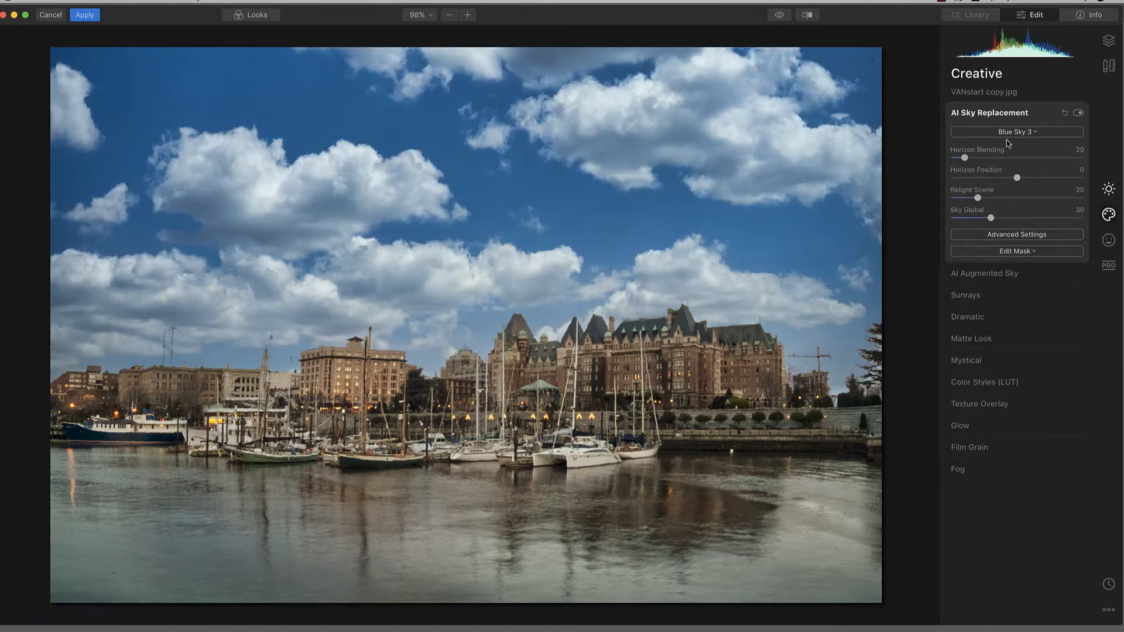
left_click(1007, 134)
left_click(982, 212)
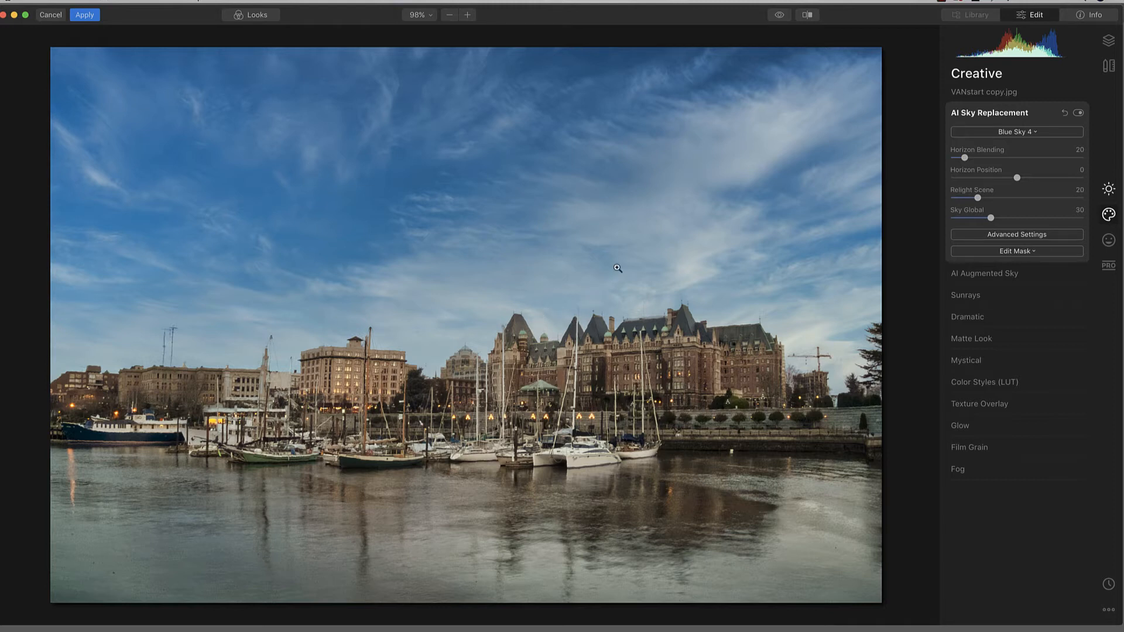
- Switch the replacement sky to Blue Sky 3 for comparison and return to Blue Sky 4
left_click(1020, 133)
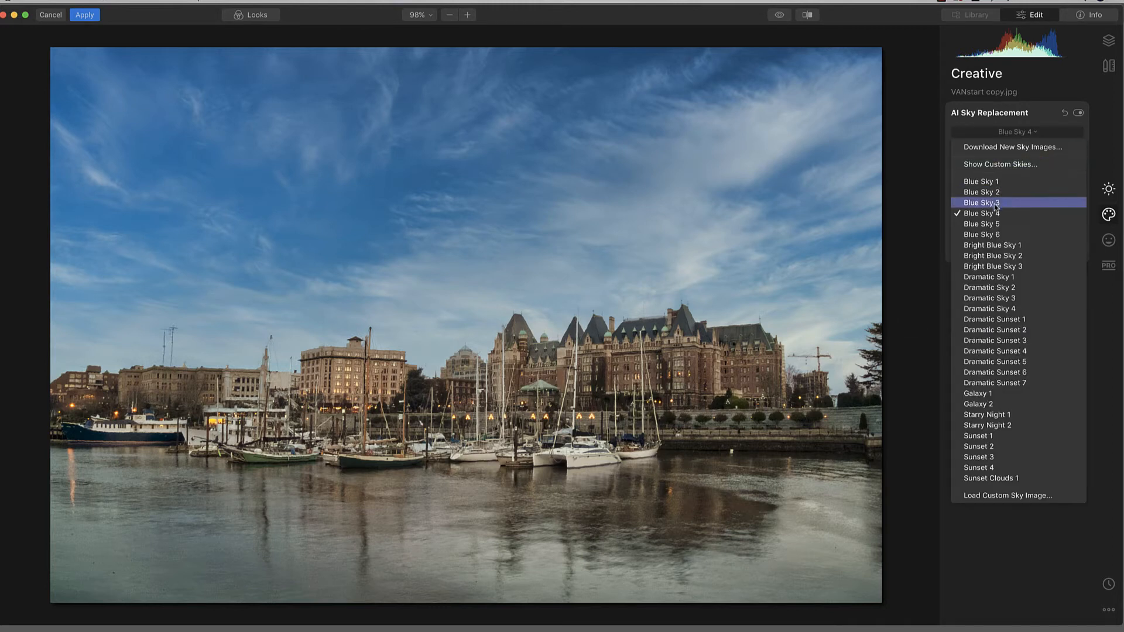
left_click(995, 202)
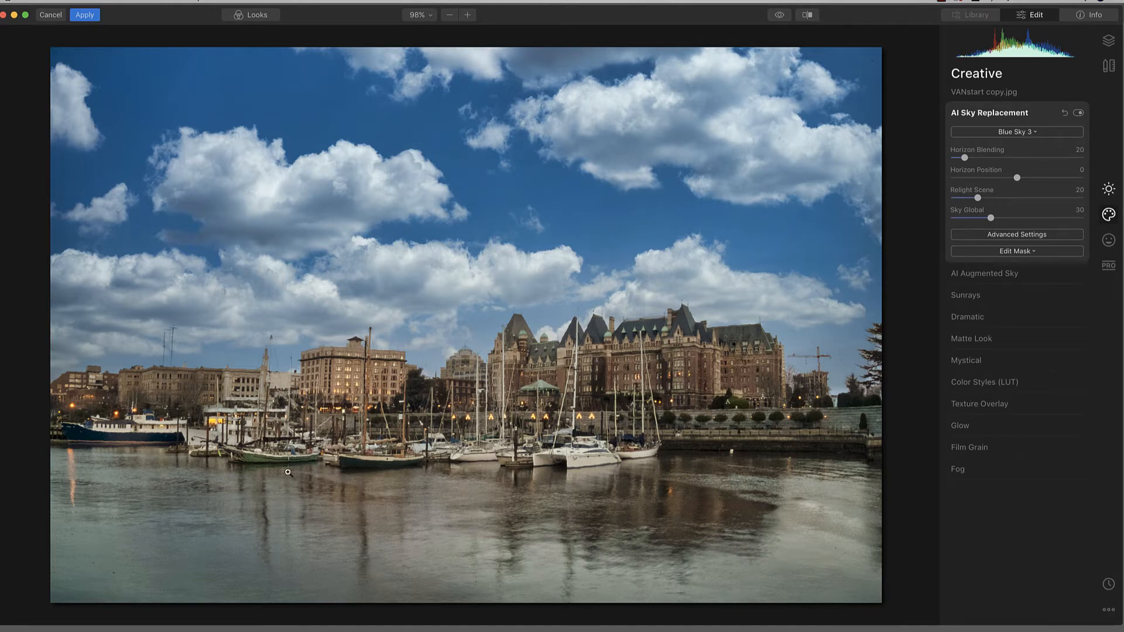
left_click(1030, 133)
left_click(1002, 211)
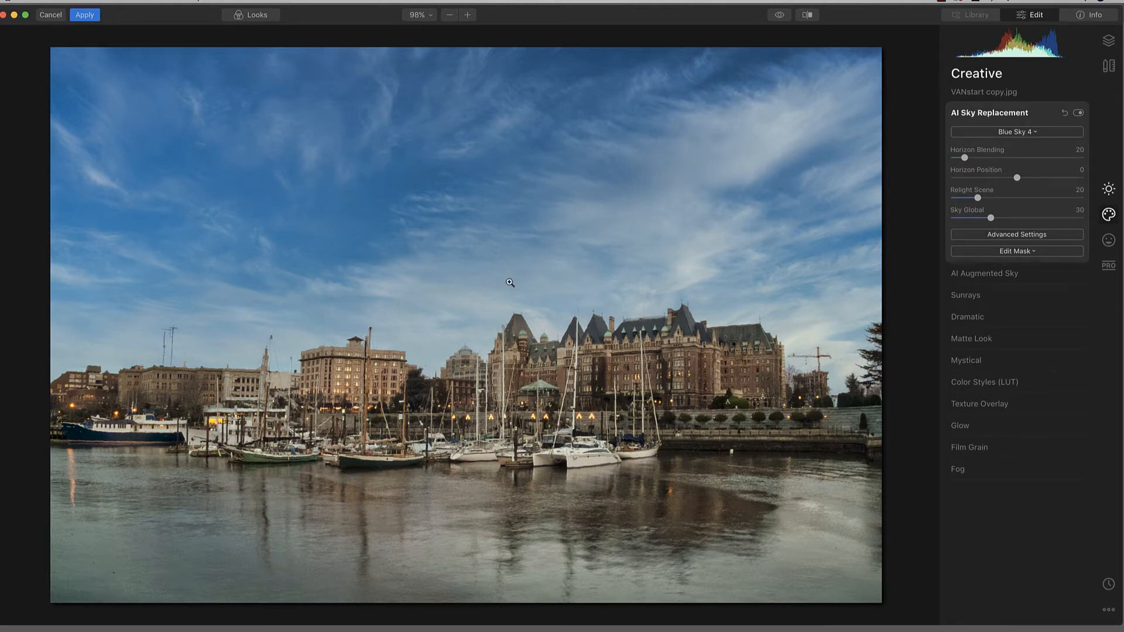
left_click(1035, 134)
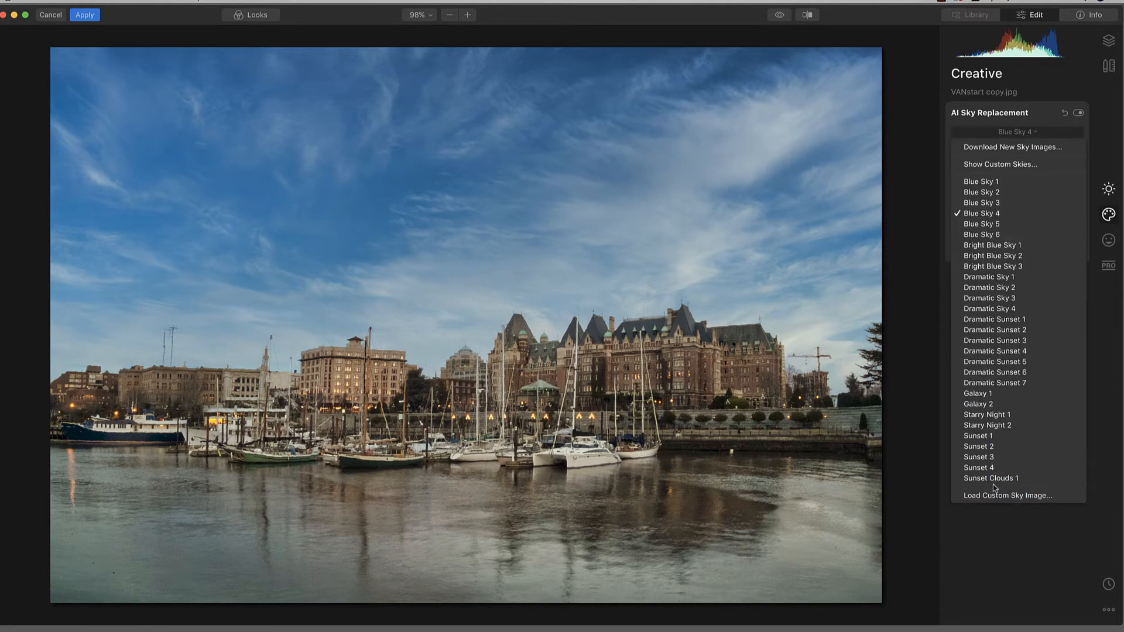
left_click(996, 215)
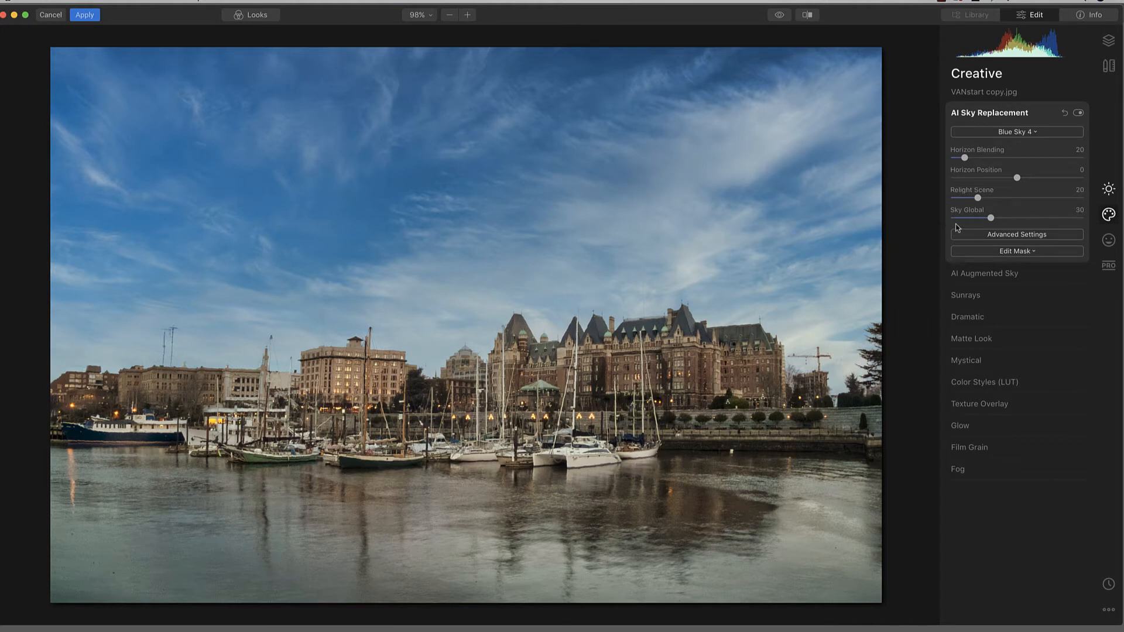
- Set the replacement sky's Horizon Position to -7 and compare the photo with the sky replacement off and on
left_click(1018, 235)
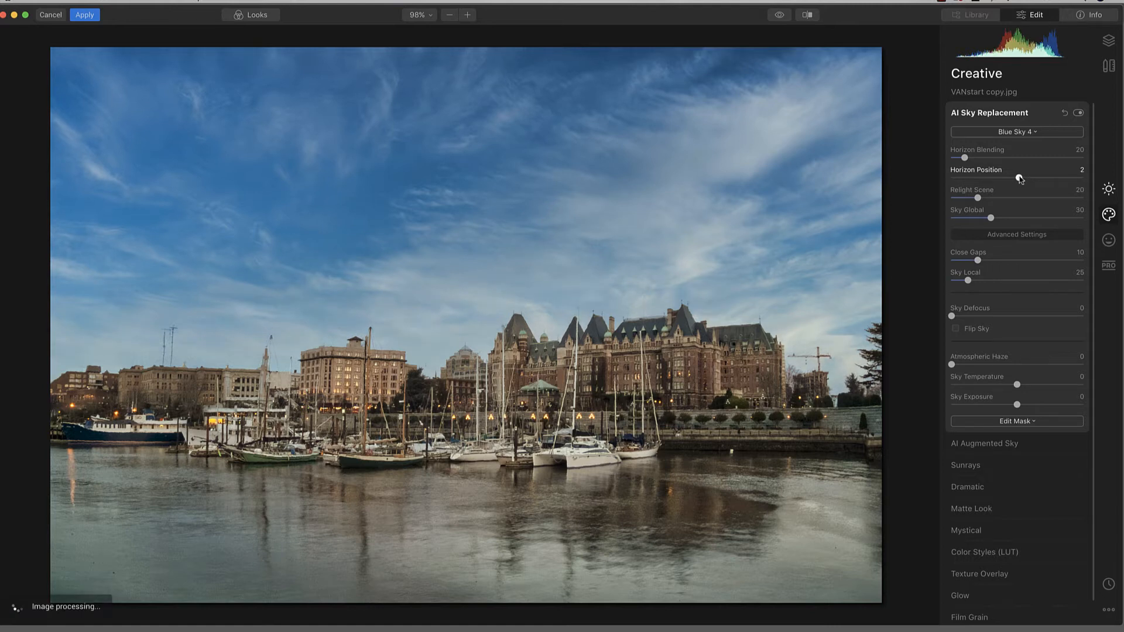
left_click_drag(1020, 179, 1013, 179)
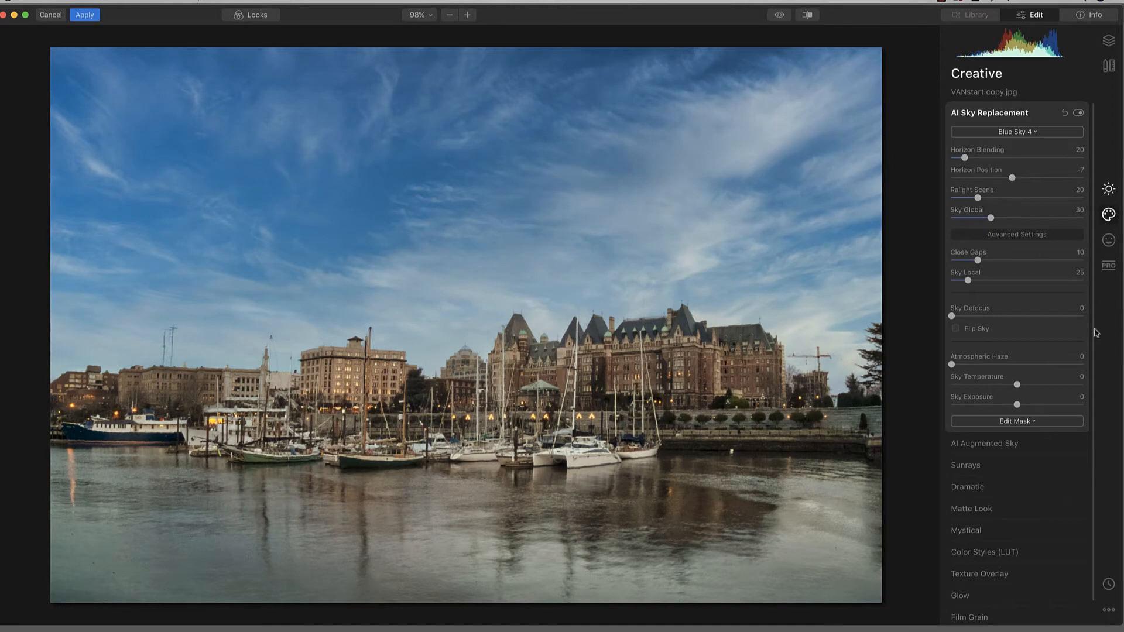
left_click(1077, 113)
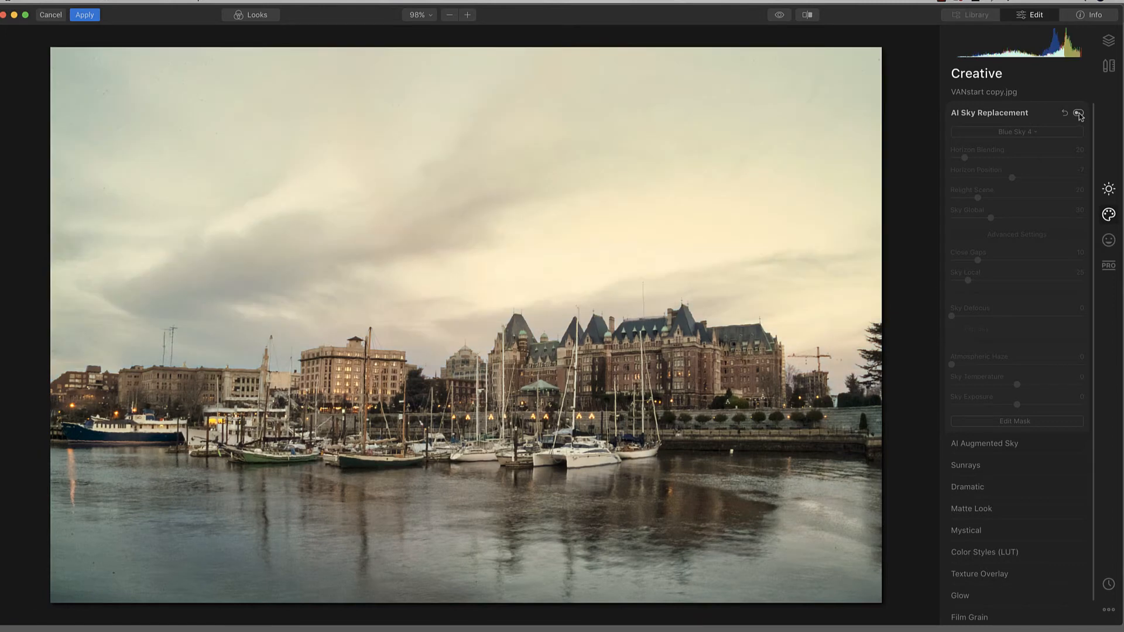
left_click(1079, 113)
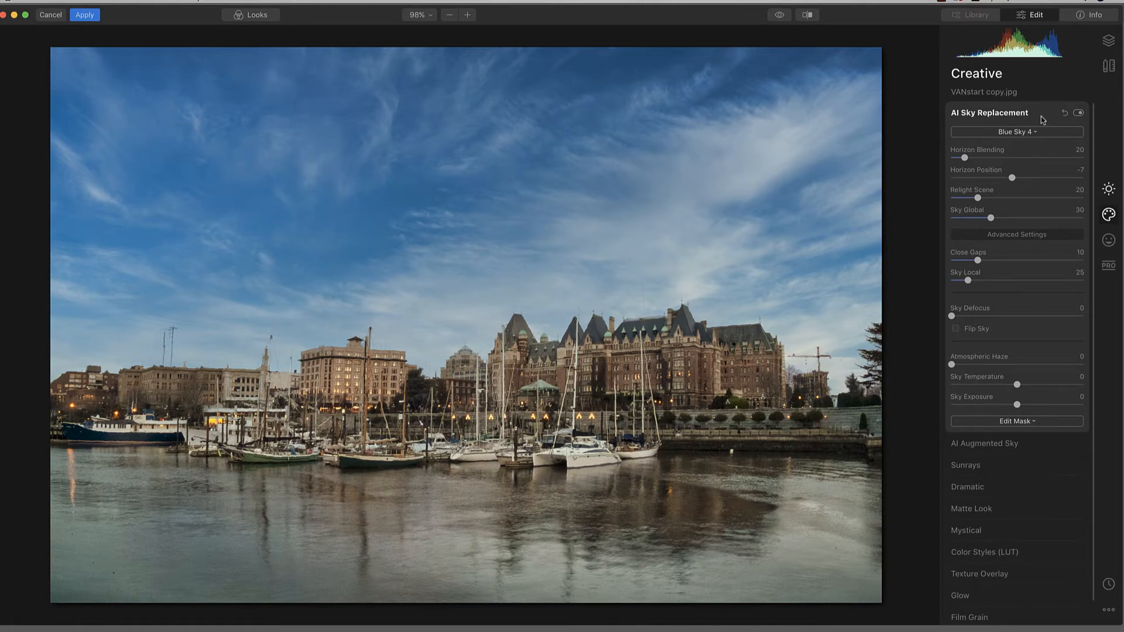
- Set Large Details to 31 in the Details Enhancer of the Essentials tools
left_click(1109, 190)
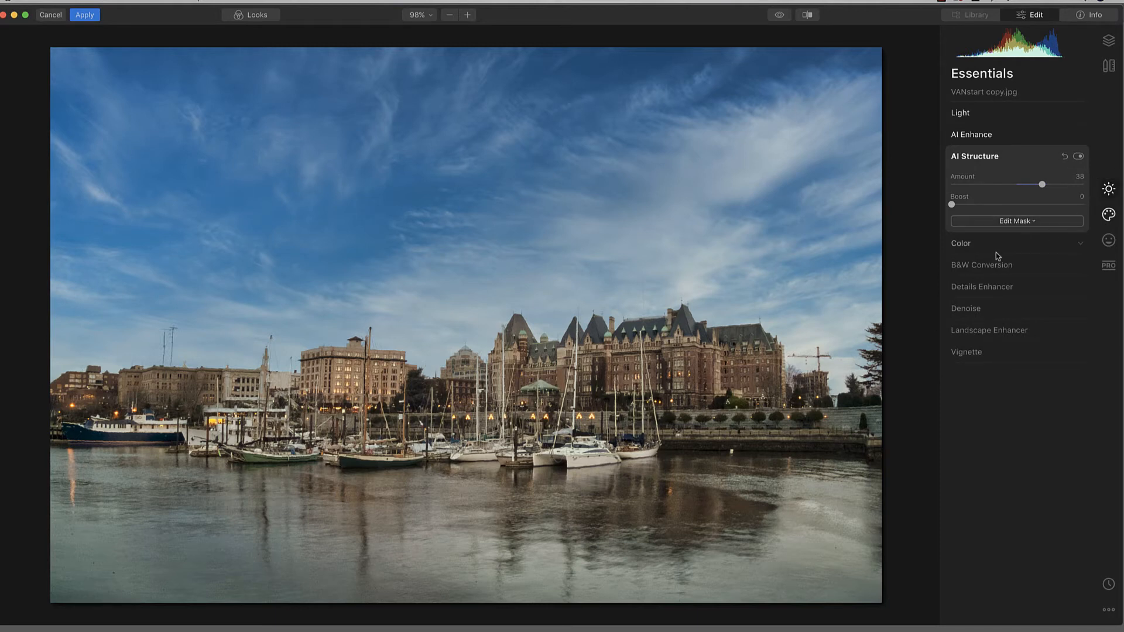
left_click(1001, 288)
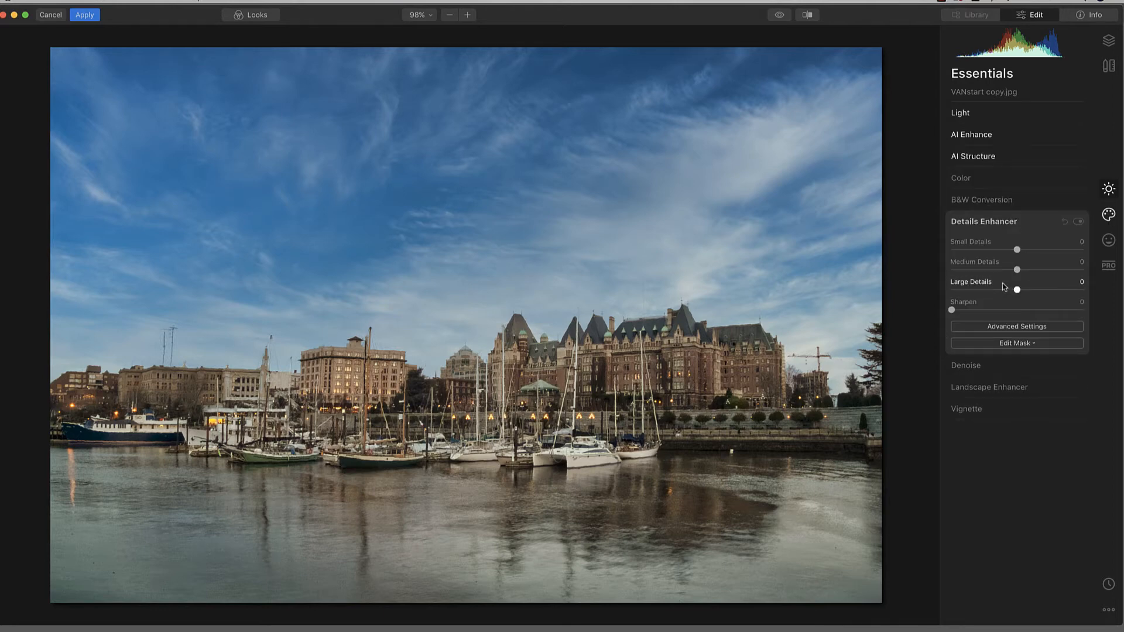
left_click_drag(1018, 293, 1025, 291)
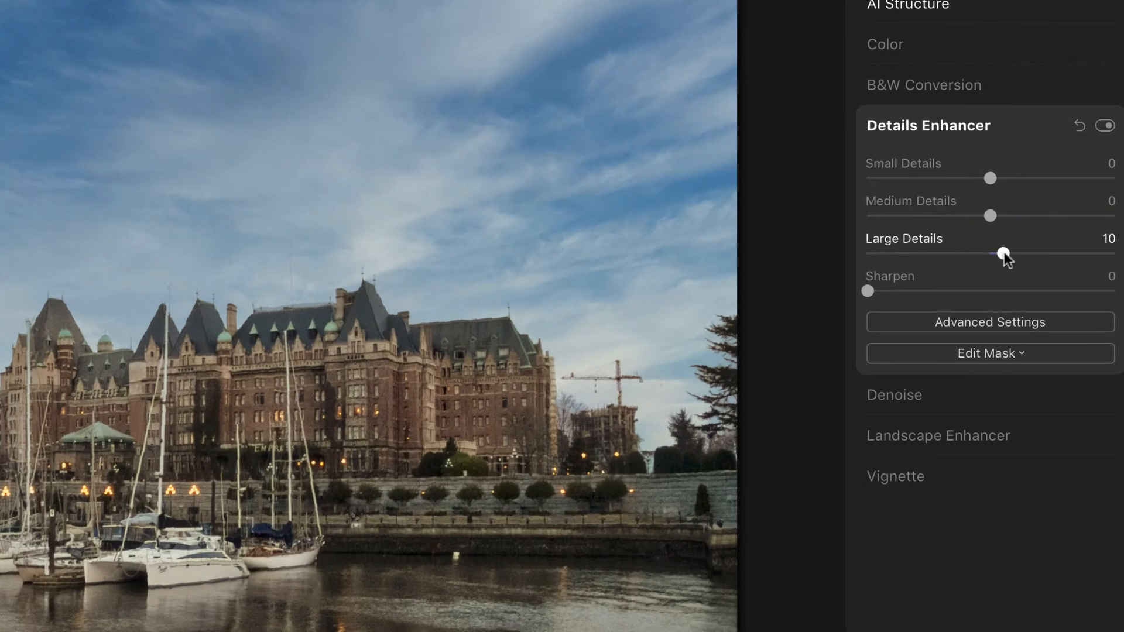
left_click_drag(1005, 255, 1032, 256)
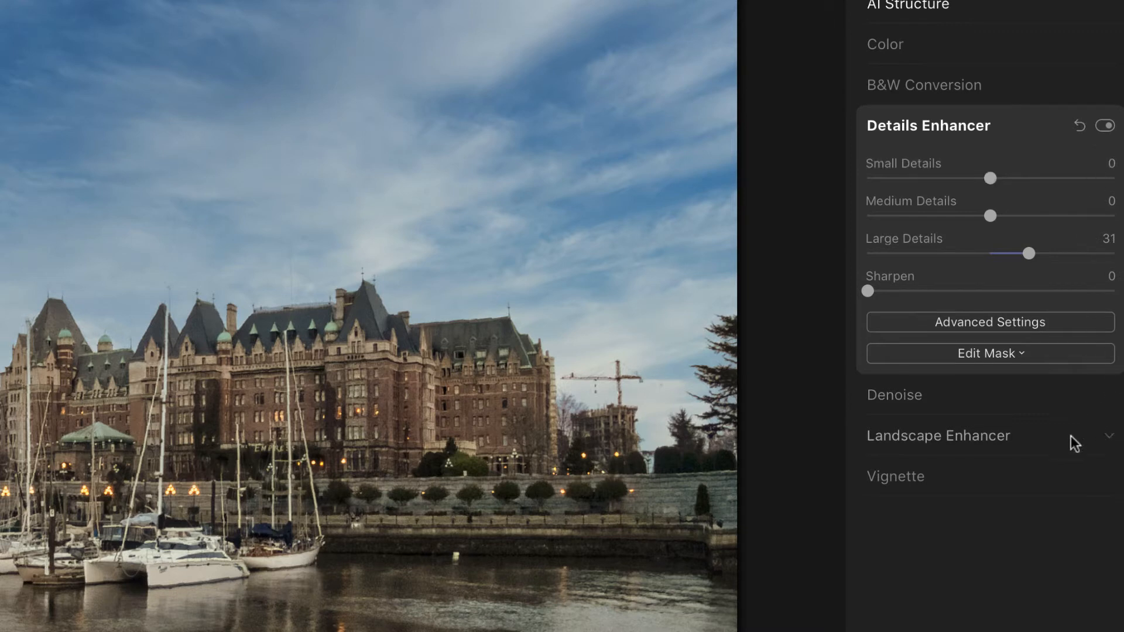
- Try Dehaze at 65 in the Landscape Enhancer, return it to 0, and set Golden Hour to 38
left_click(933, 437)
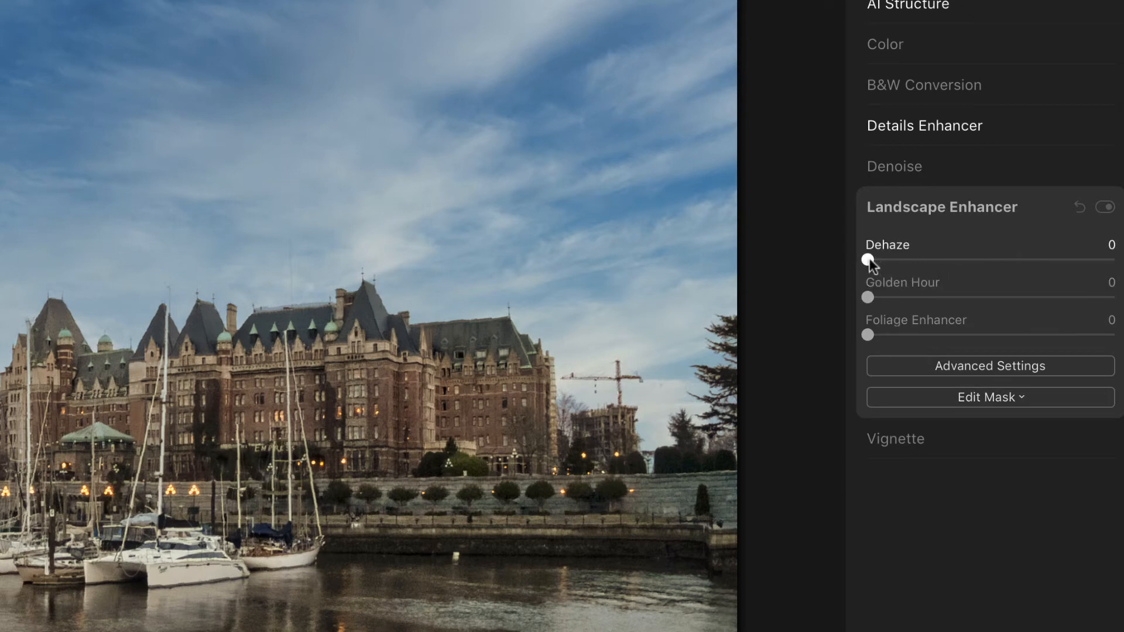
left_click_drag(870, 261, 1034, 261)
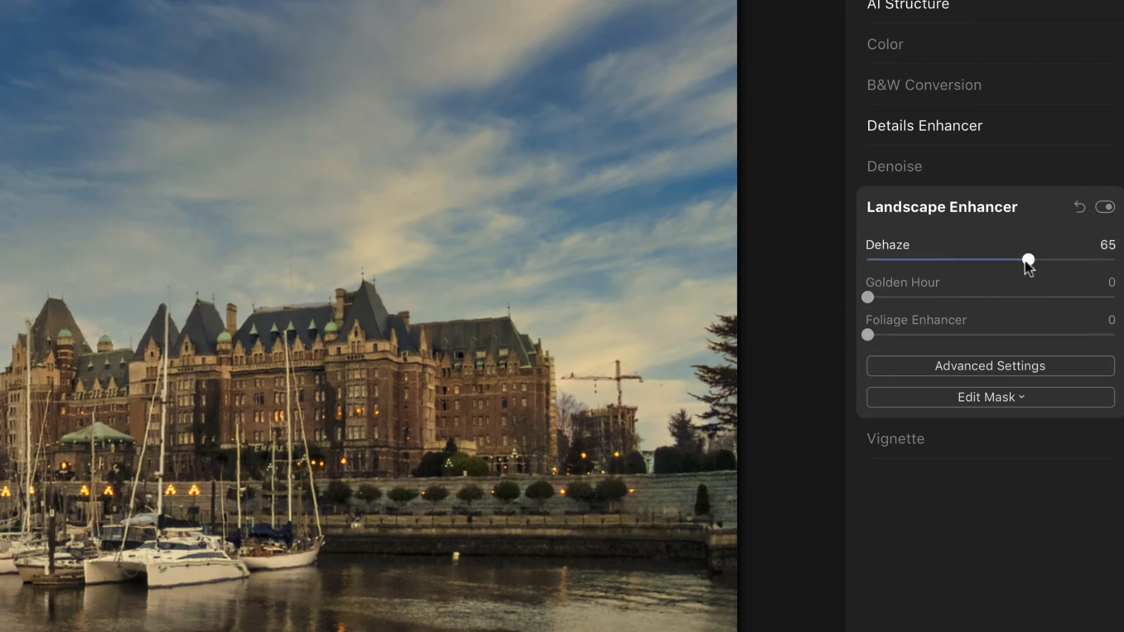
left_click_drag(1027, 259, 830, 261)
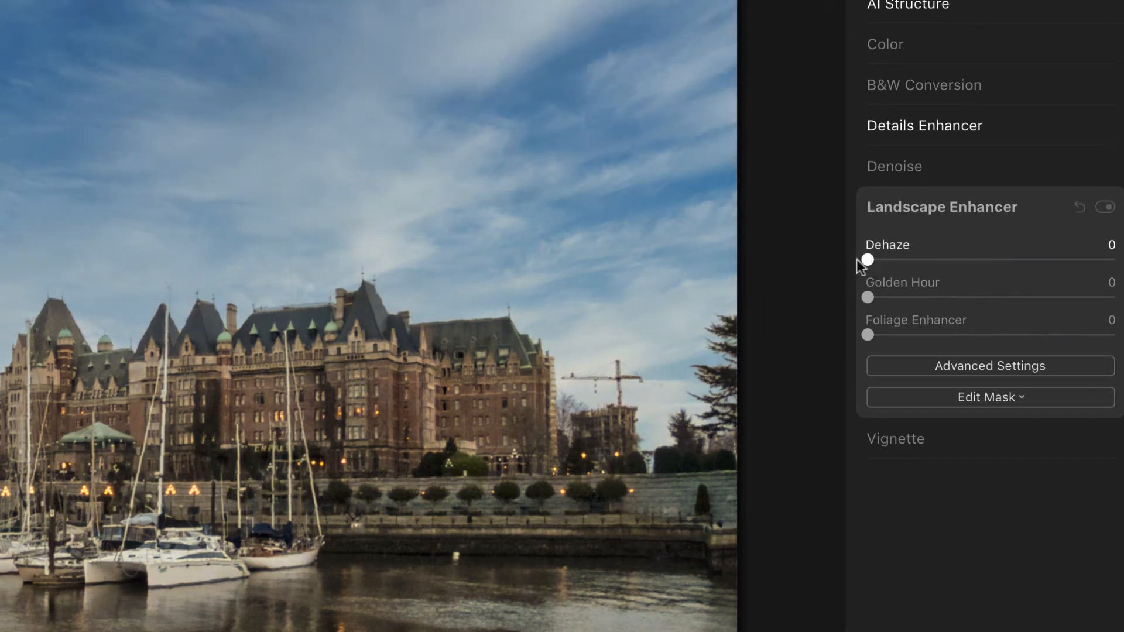
left_click_drag(868, 296, 881, 295)
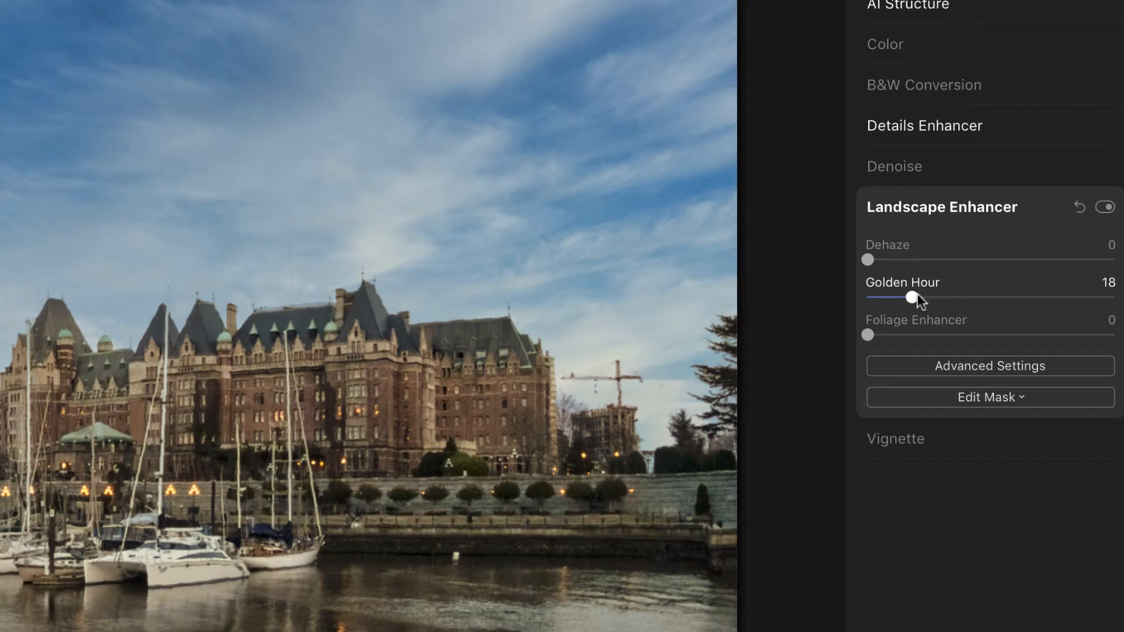
left_click_drag(918, 300, 961, 297)
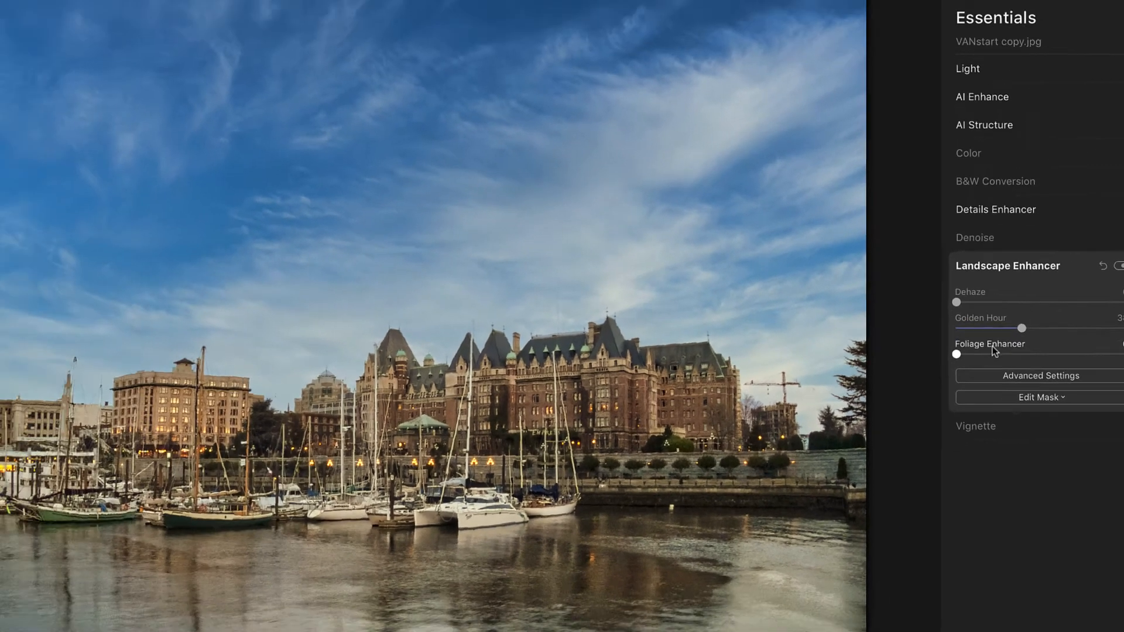
- Compare the original and edited photo in a split before/after view, moving the divider across the image
left_click(833, 17)
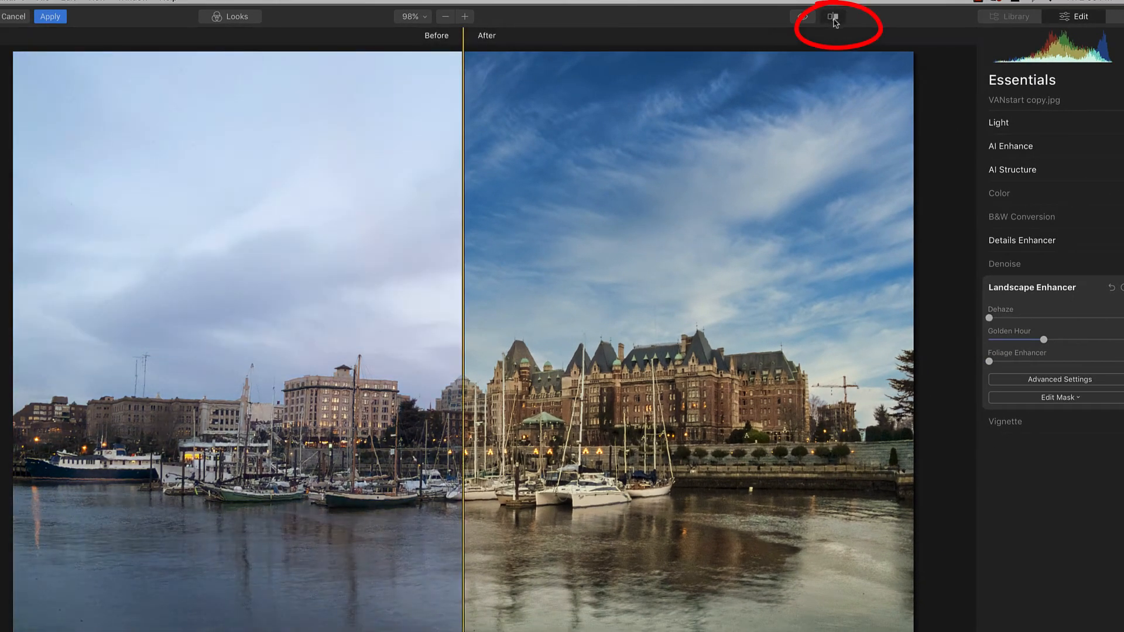
left_click_drag(463, 211, 25, 230)
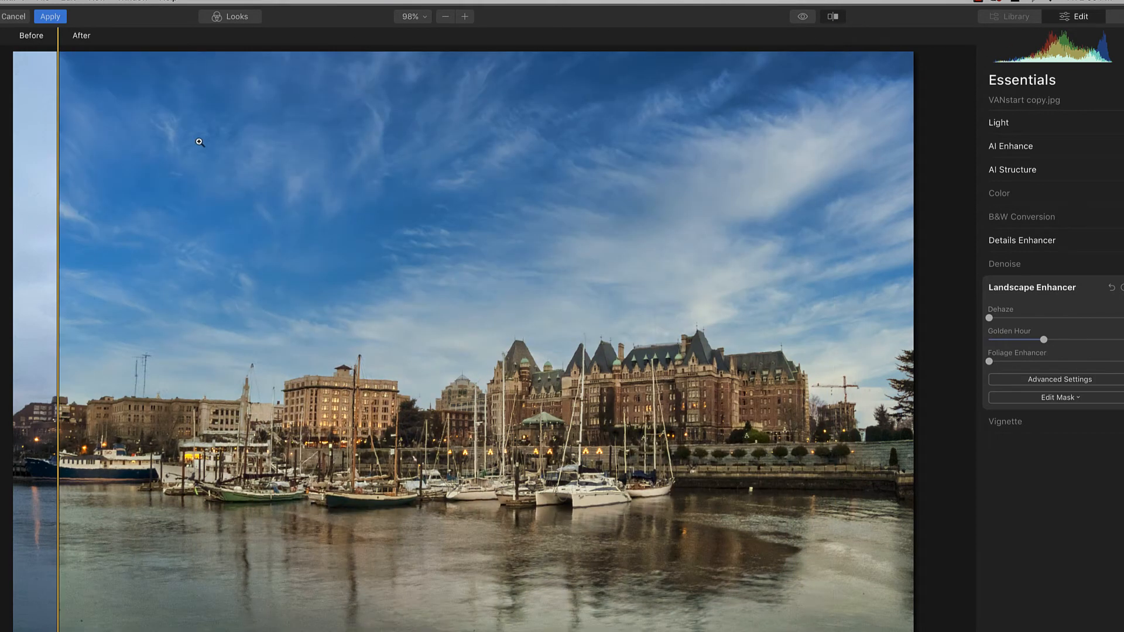
left_click(833, 17)
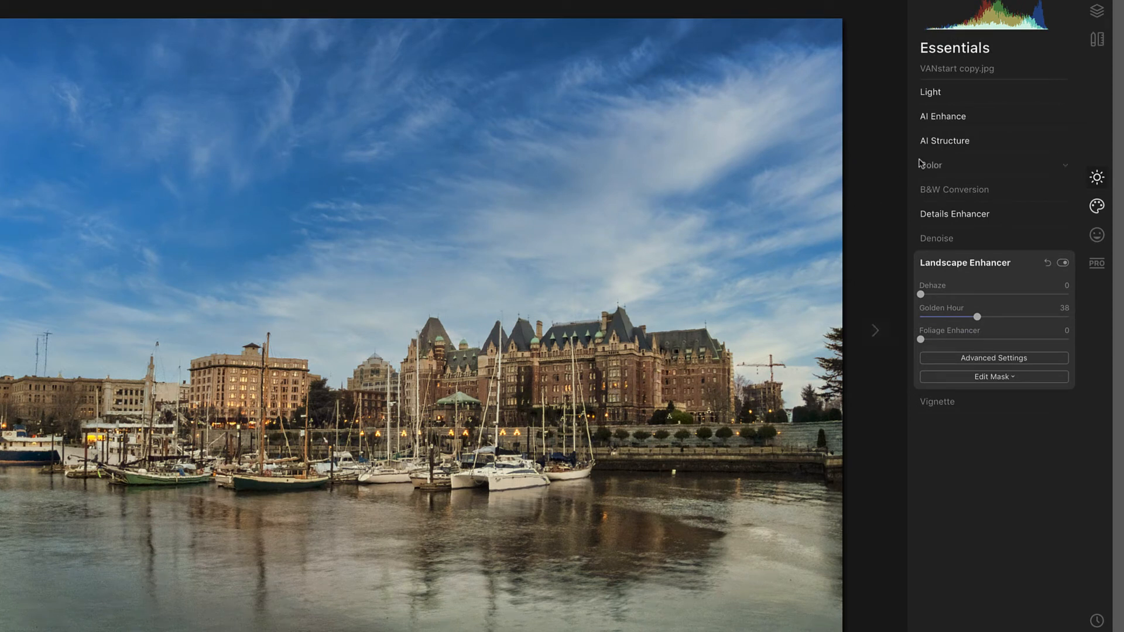
- Set Highlights Contrast to 2, Midtones Contrast to 33 and Shadows Contrast to 24 in the Professional Advanced Contrast tool
left_click(1097, 263)
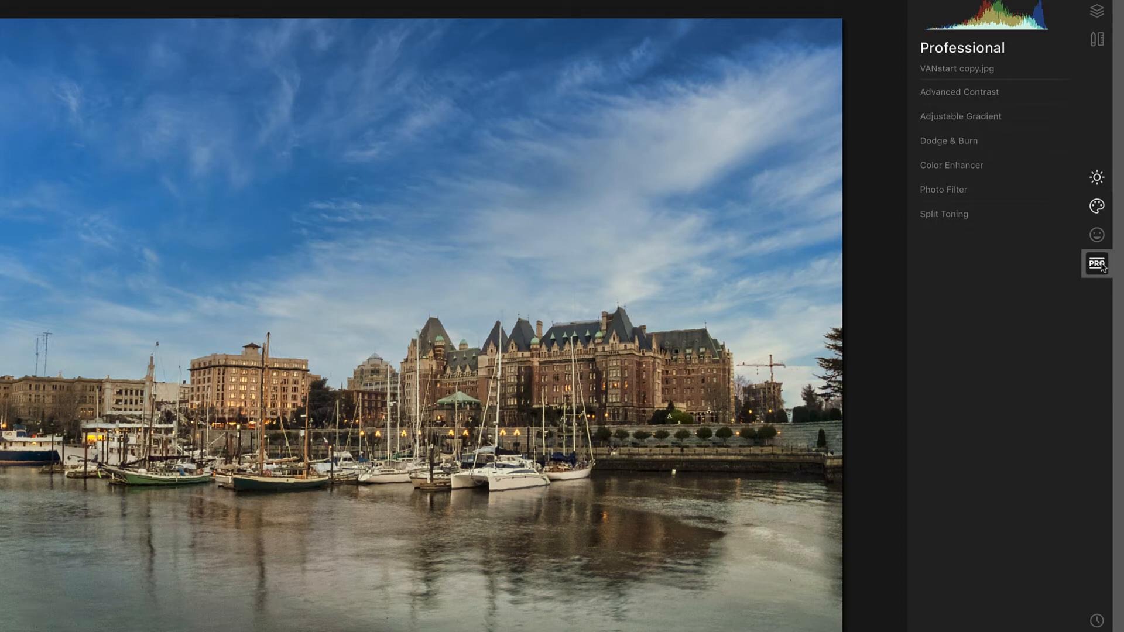
left_click(997, 96)
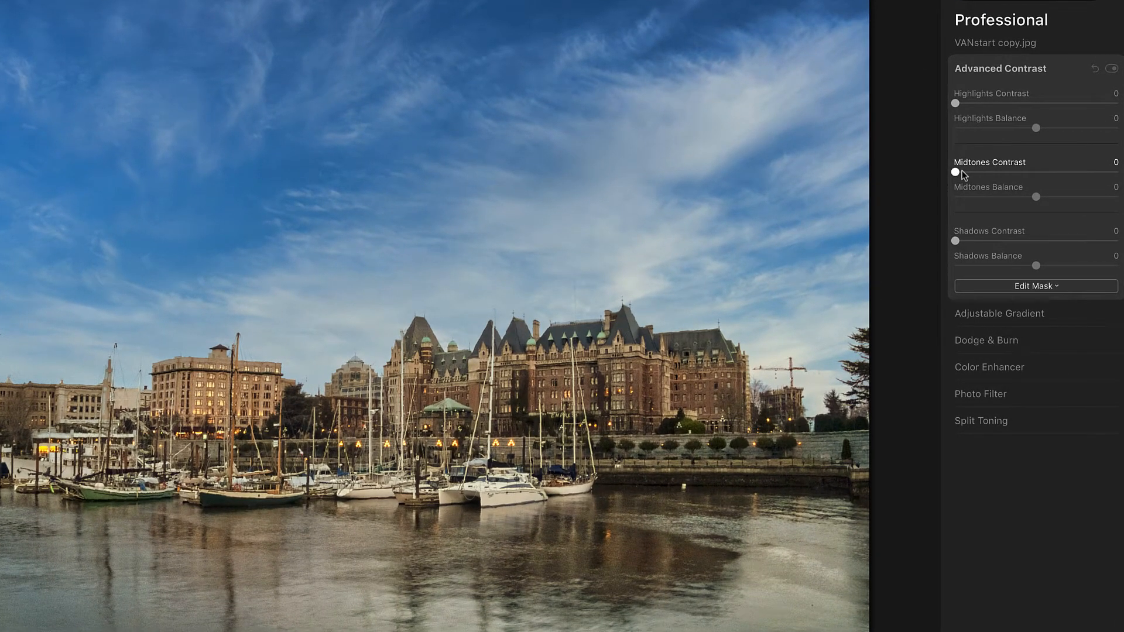
left_click_drag(961, 170, 995, 174)
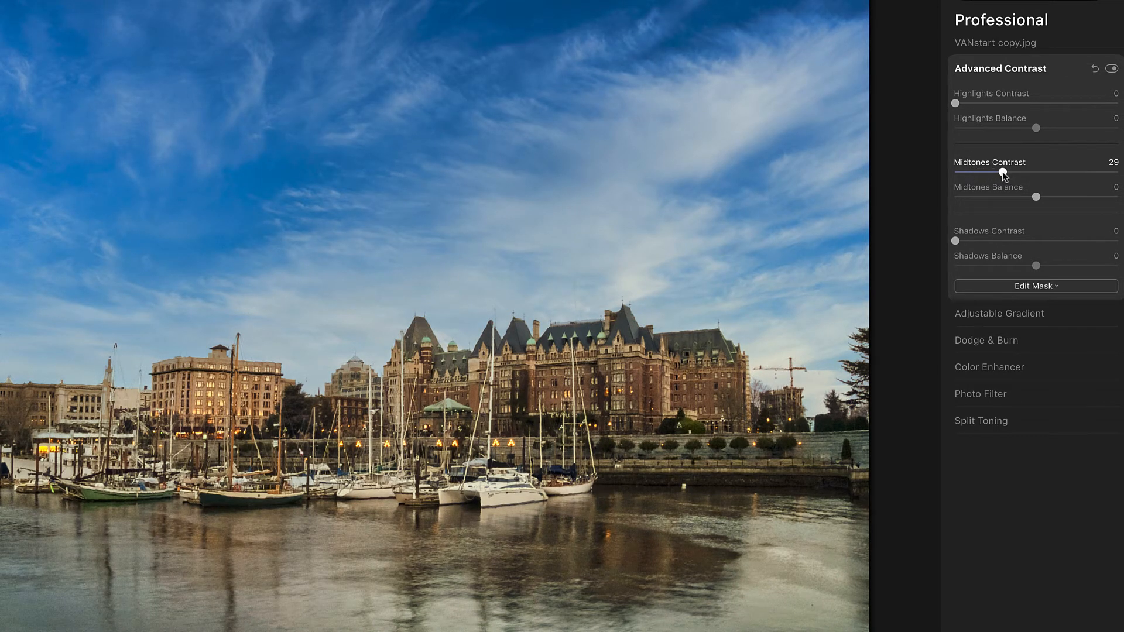
mouse_move(957, 104)
left_mouse_down()
mouse_move(1000, 107)
mouse_move(959, 104)
left_mouse_up()
left_click_drag(956, 240, 990, 240)
left_click_drag(1002, 172, 1008, 173)
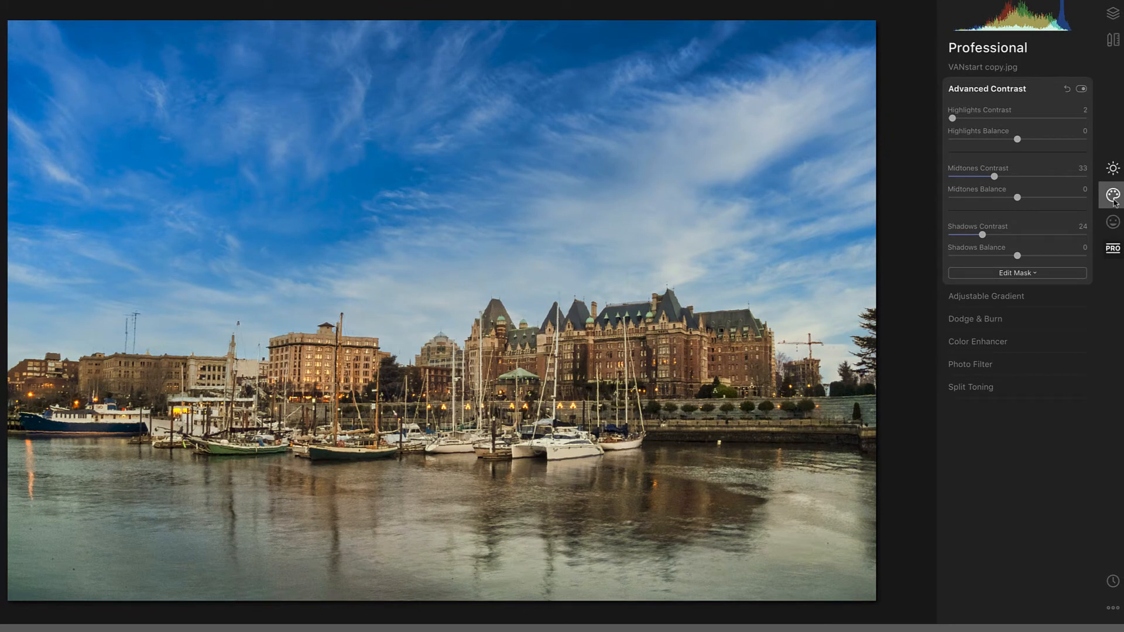
- Apply the Long Beach cinematic LUT from Color Styles and set its Amount to 25
left_click(1112, 196)
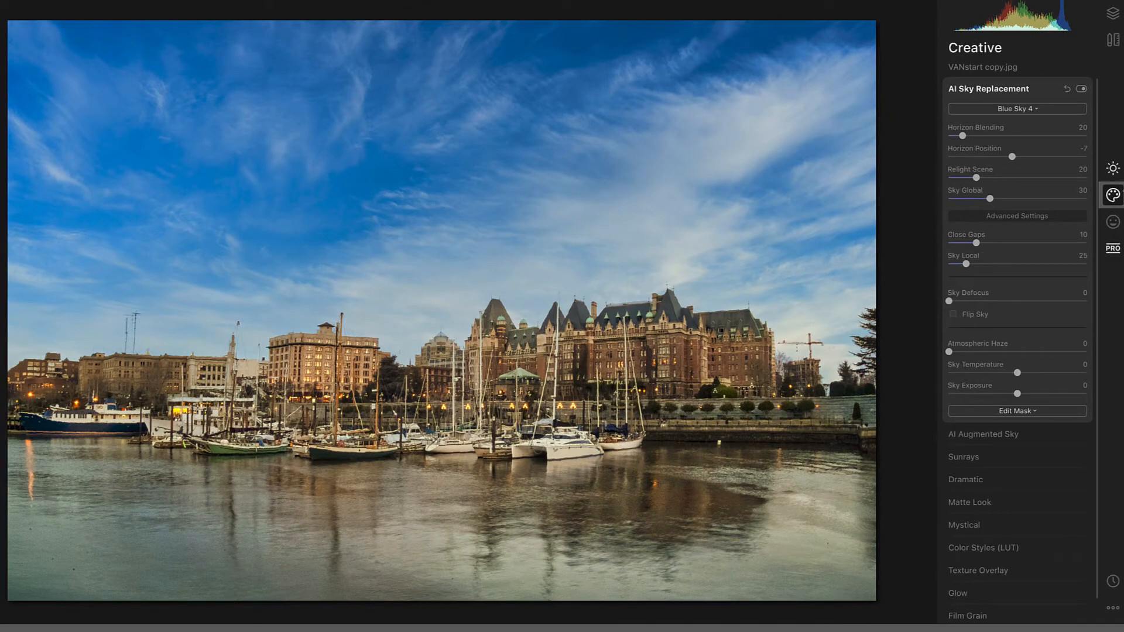
left_click(1003, 550)
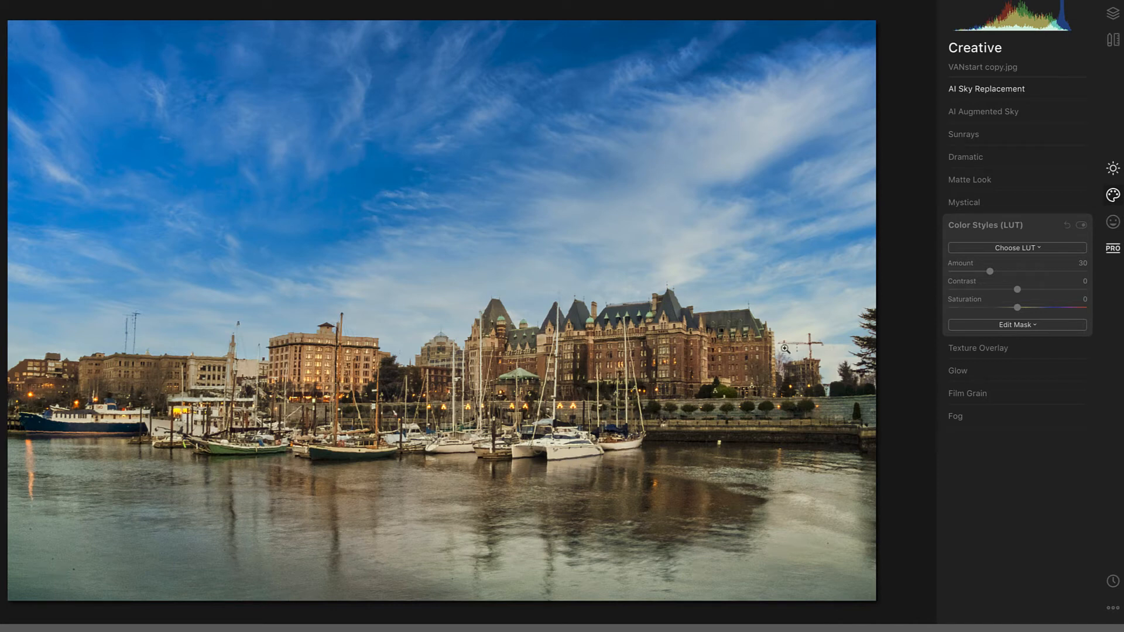
left_click(1035, 250)
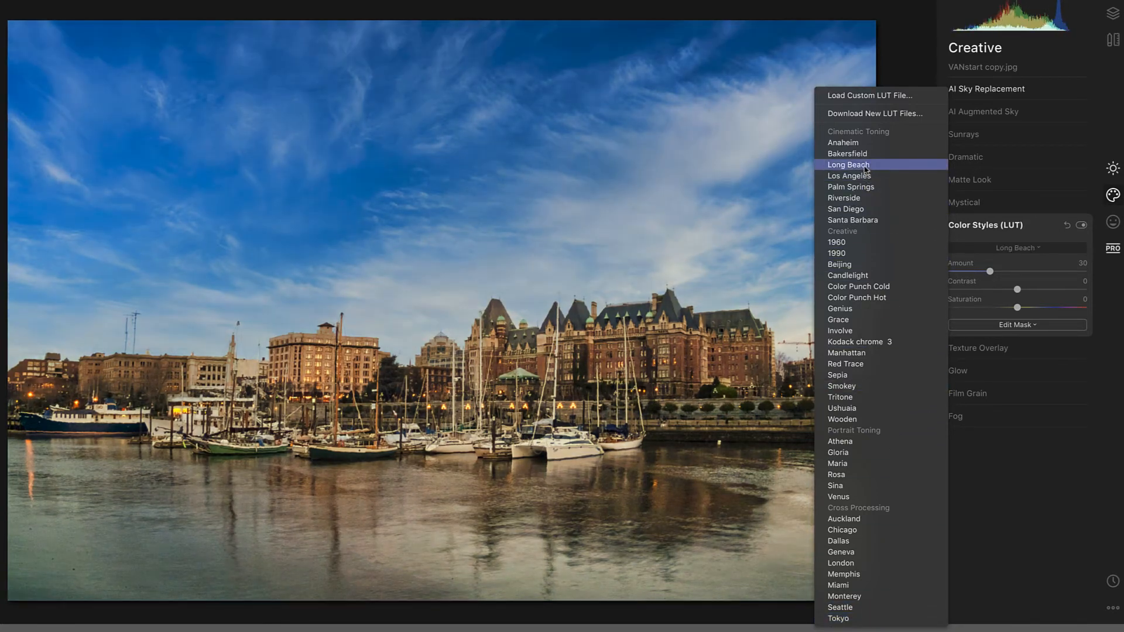
left_click(867, 166)
mouse_move(989, 272)
left_mouse_down()
mouse_move(979, 273)
mouse_move(1023, 278)
mouse_move(986, 275)
left_mouse_up()
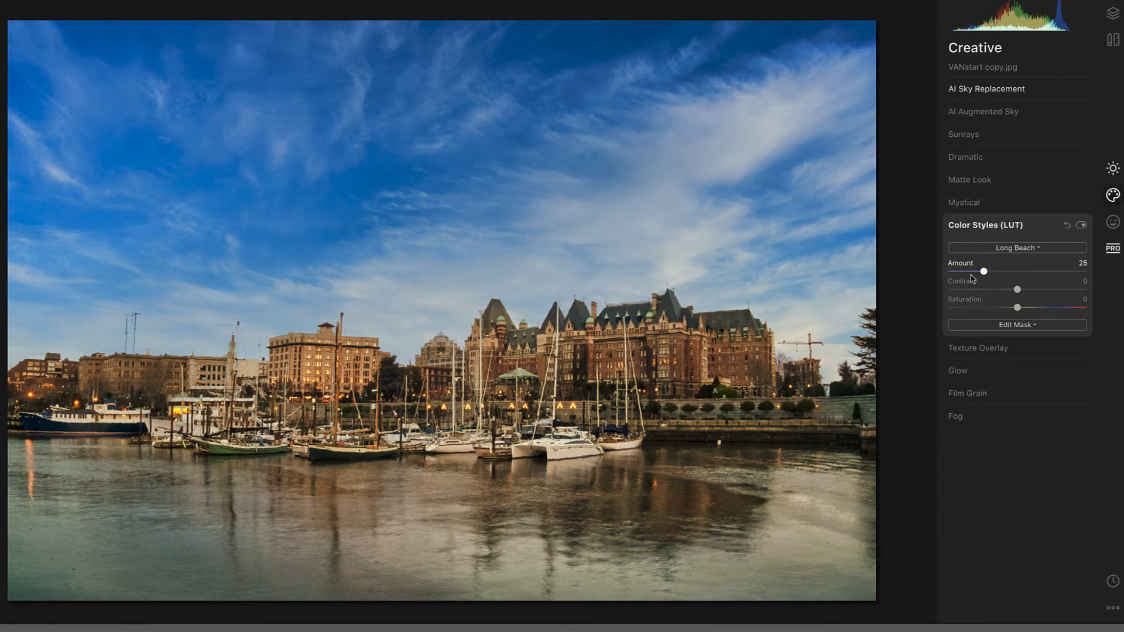
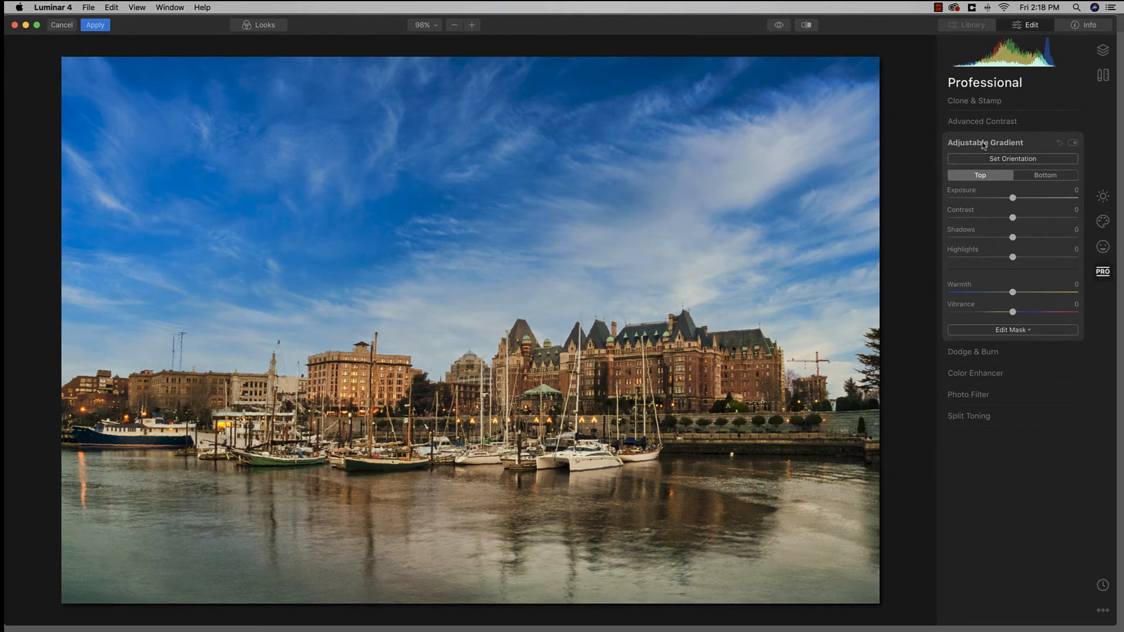
- Set the Adjustable Gradient's bottom Warmth to -25 and compare the photo with the gradient off and on
left_click(1046, 178)
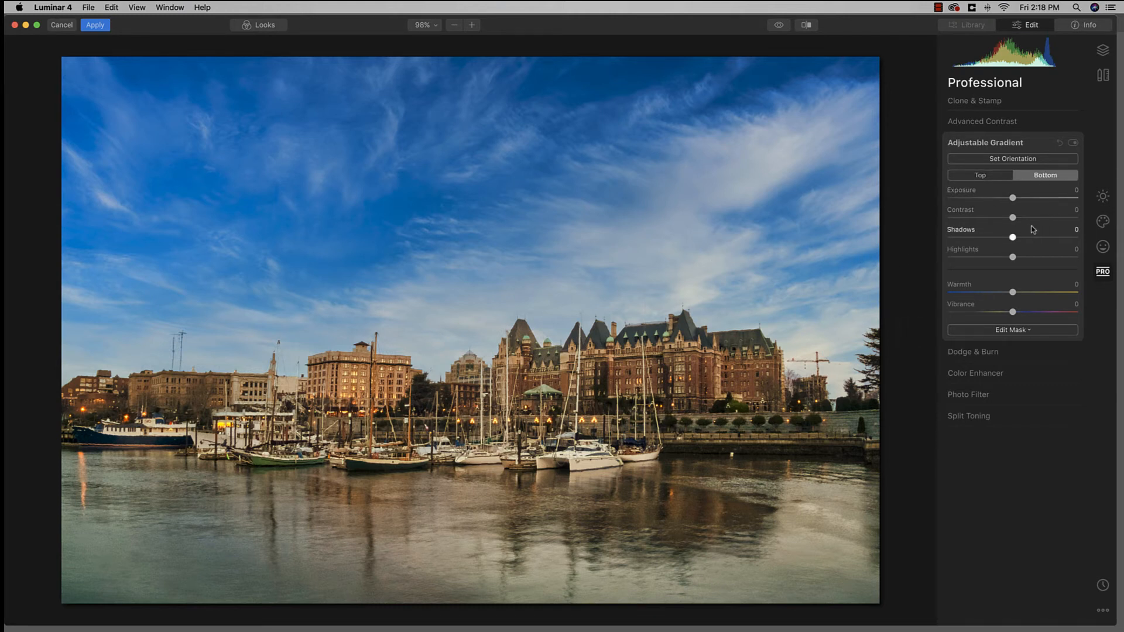
mouse_move(1013, 294)
left_mouse_down()
mouse_move(922, 297)
mouse_move(1011, 296)
mouse_move(996, 295)
left_mouse_up()
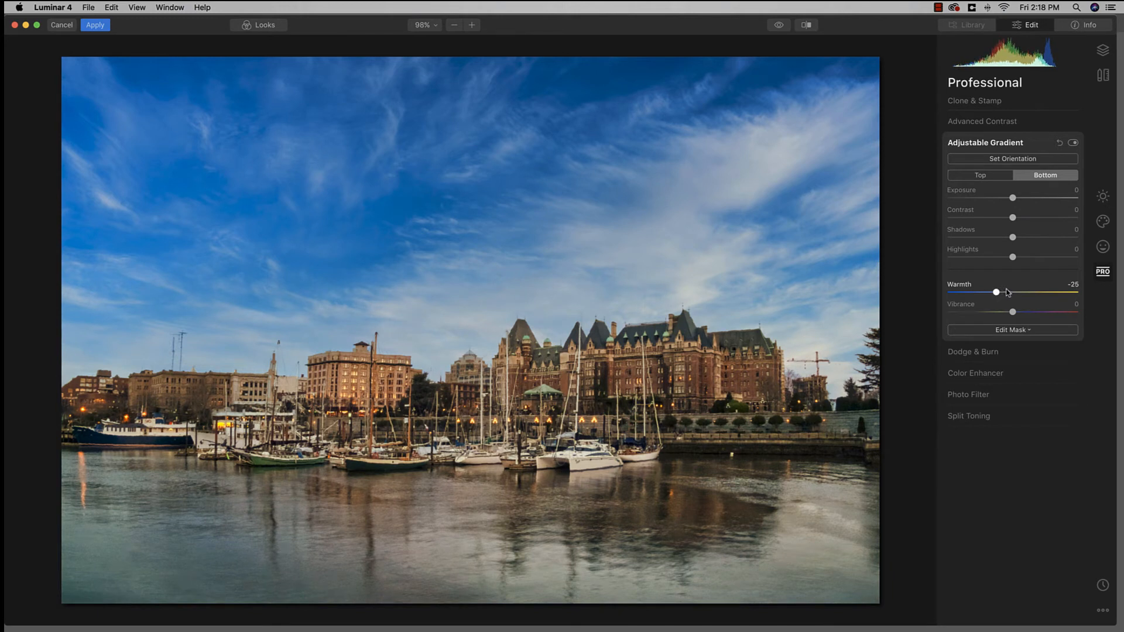
left_click(1073, 142)
left_click(1073, 143)
- Load AngelaPaper2.jpg from the _TextureFiles folder as a Texture Overlay in the Creative tools
left_click(1105, 224)
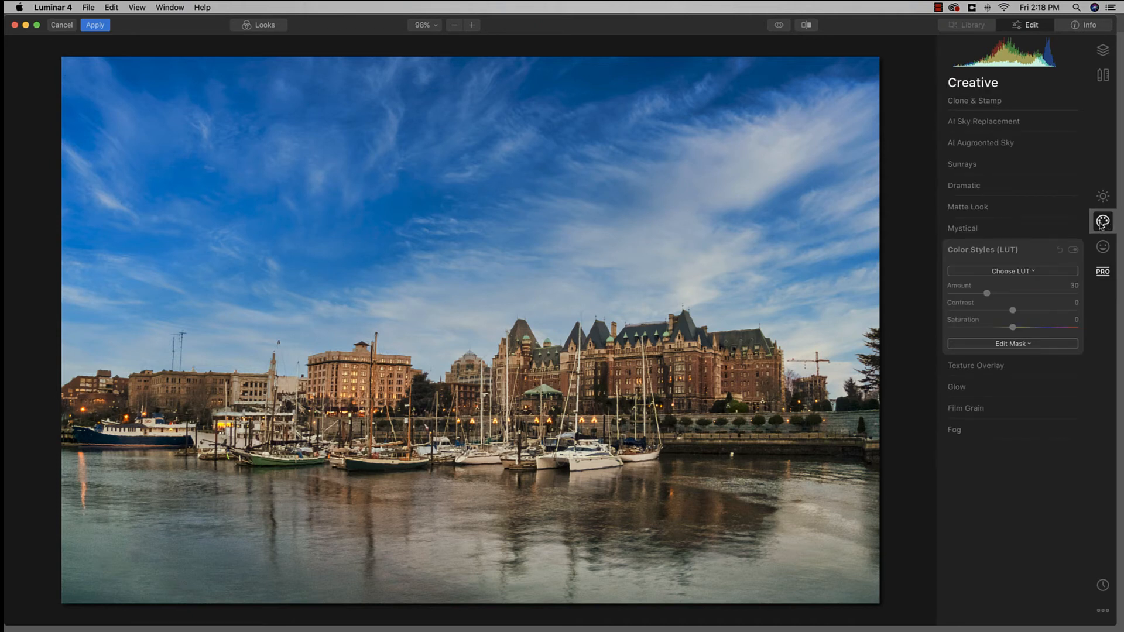
left_click(1002, 367)
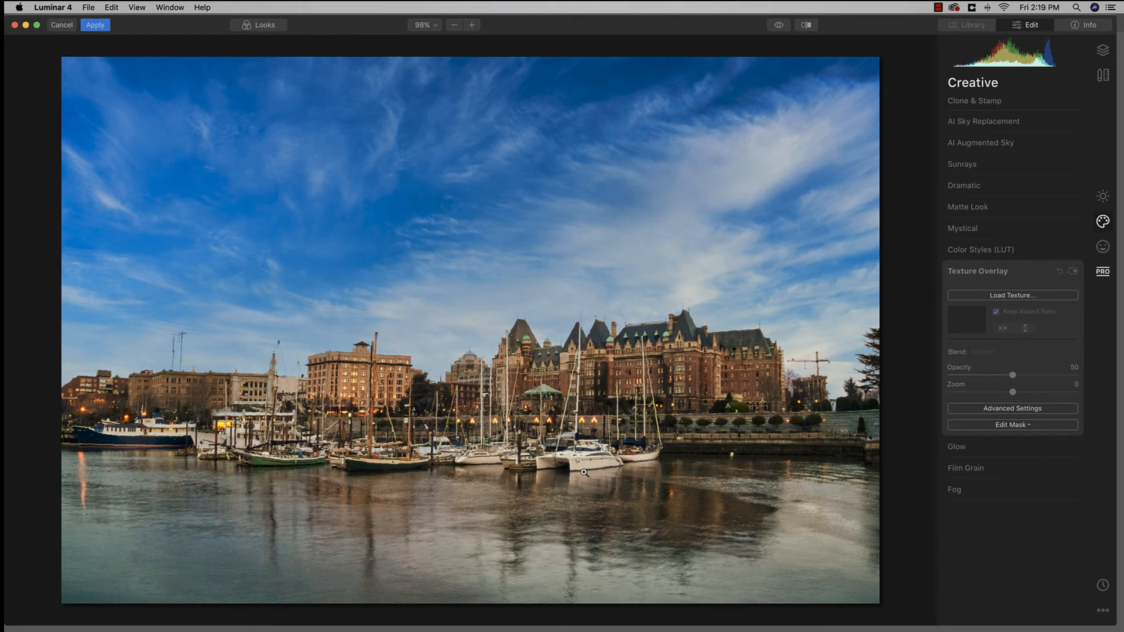
left_click(1019, 299)
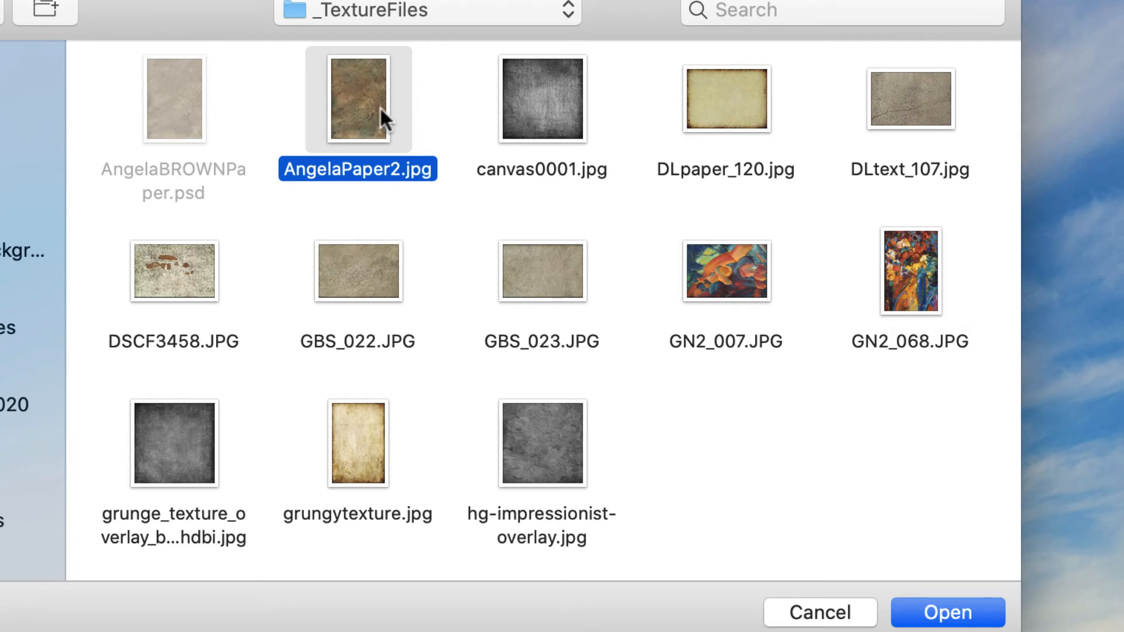
left_click(939, 611)
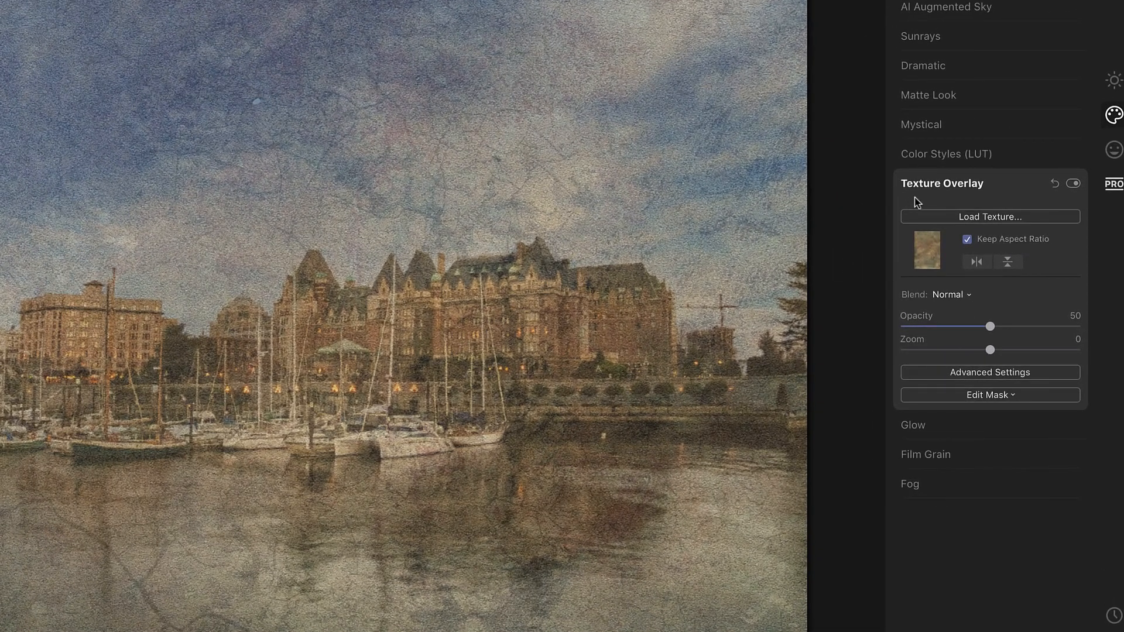
- Change the texture overlay's blend mode to Soft Light and reduce its Opacity to 37
left_click(950, 296)
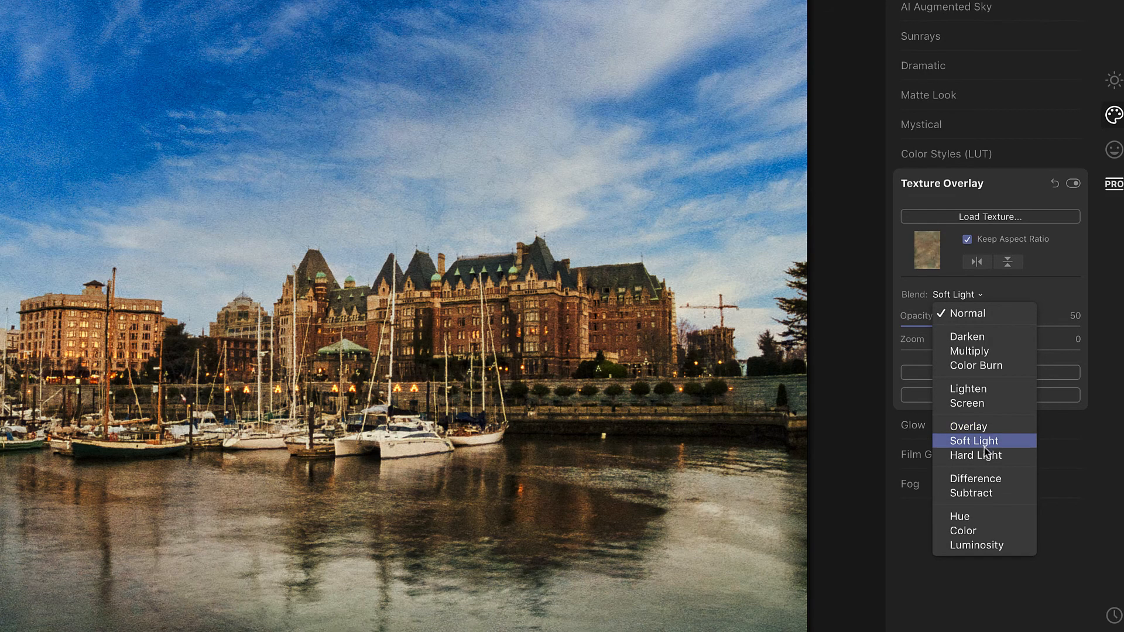
left_click(983, 445)
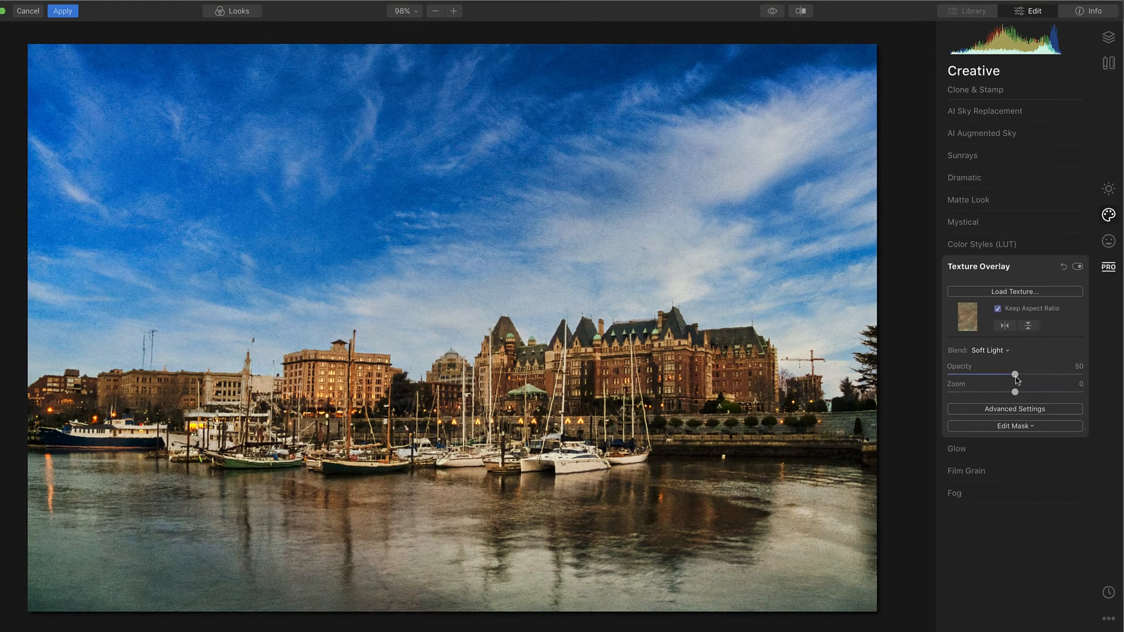
mouse_move(1014, 376)
left_mouse_down()
mouse_move(991, 377)
mouse_move(1001, 378)
left_mouse_up()
- Compare the photo repeatedly with the texture overlay switched off and on
left_click(1078, 267)
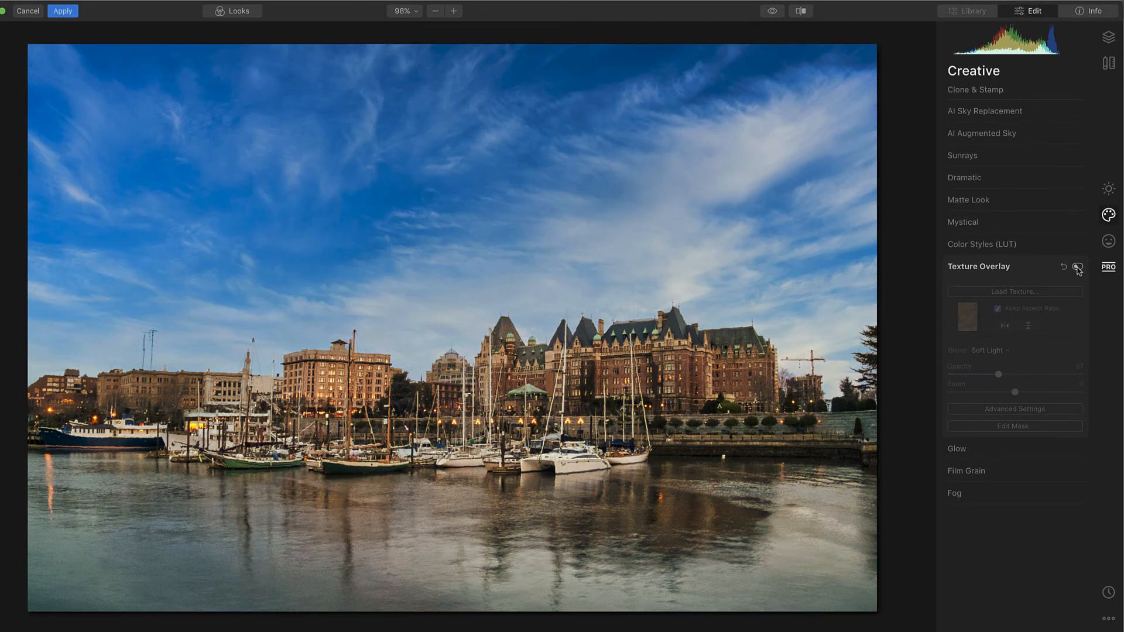
left_click(1078, 267)
left_click(1079, 268)
left_click(1079, 268)
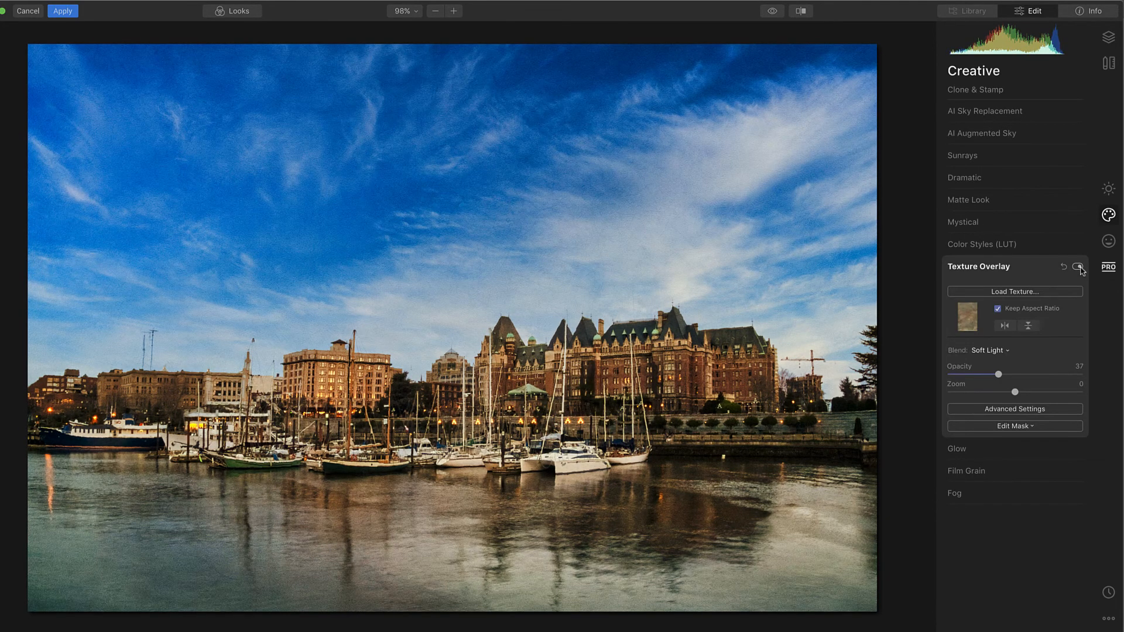
left_click(1079, 267)
left_click(1077, 267)
left_click(1076, 268)
left_click(1077, 270)
- Lower the texture overlay's Opacity to 22 and check the photo with the overlay off and on
left_click_drag(998, 375, 977, 378)
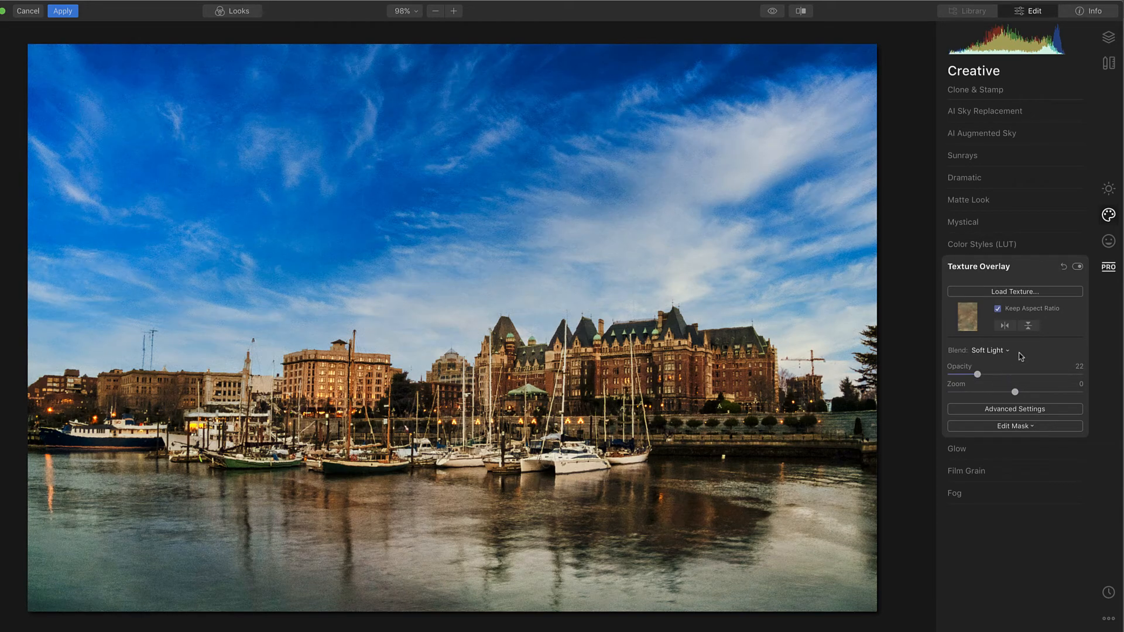
left_click(1078, 268)
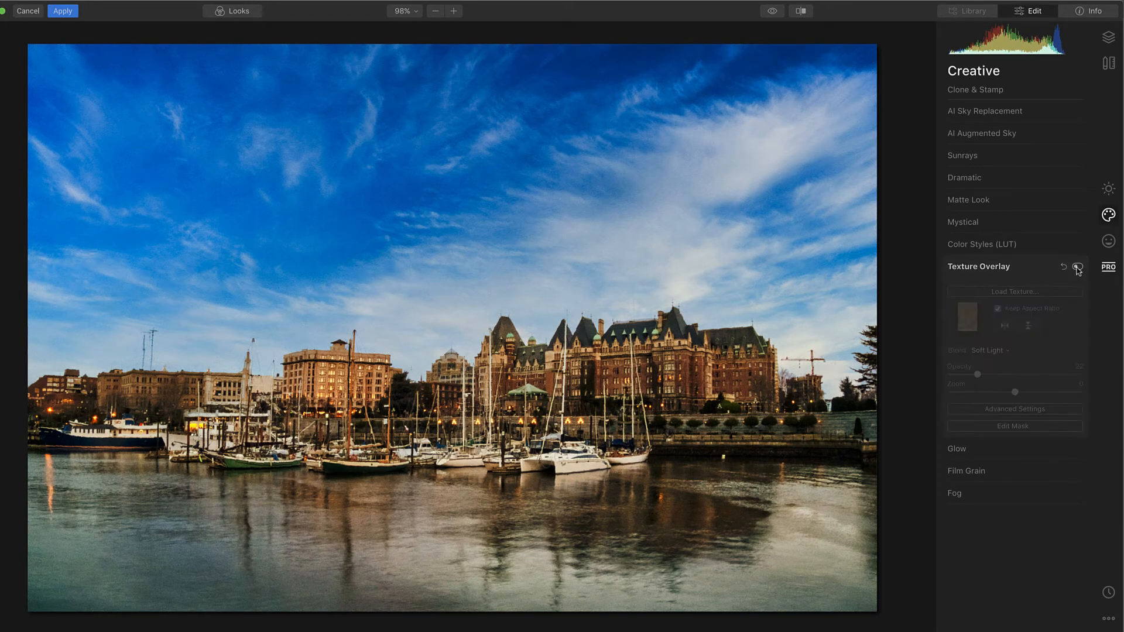
left_click(1077, 268)
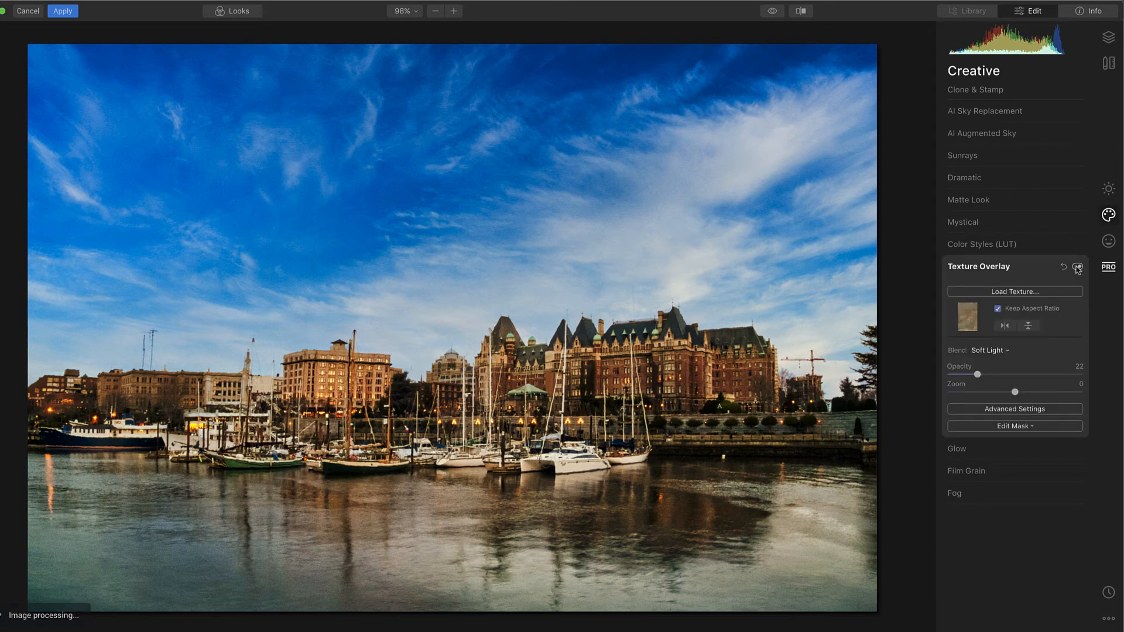
- Compare the finished edit with the original in a split before/after view and set the texture's Opacity to 17
left_click(801, 12)
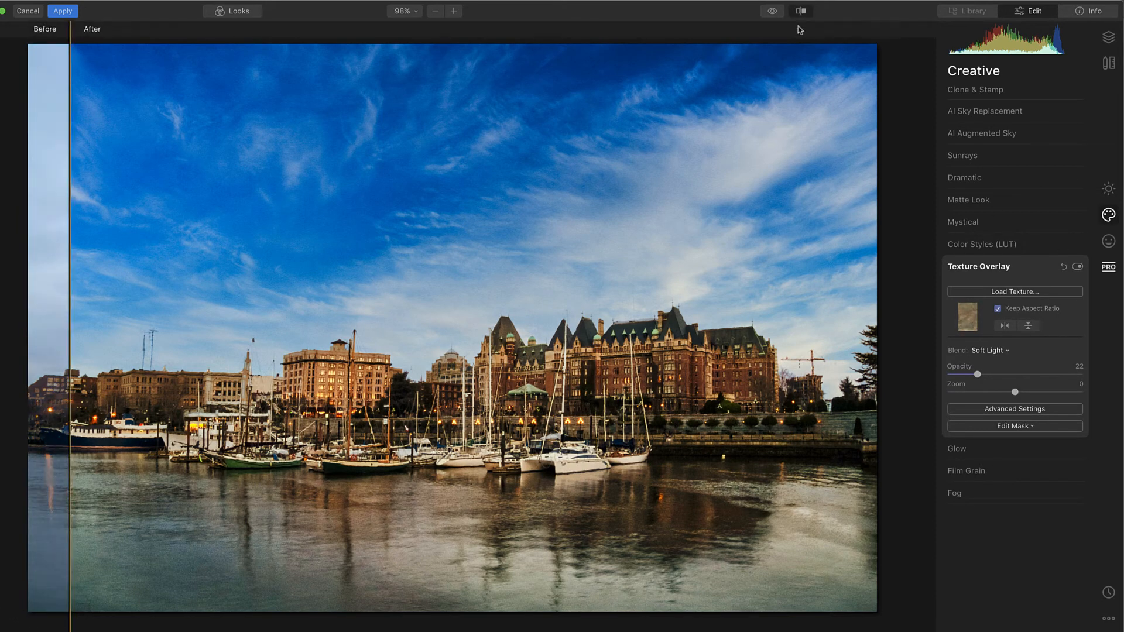
left_click_drag(71, 284, 4, 308)
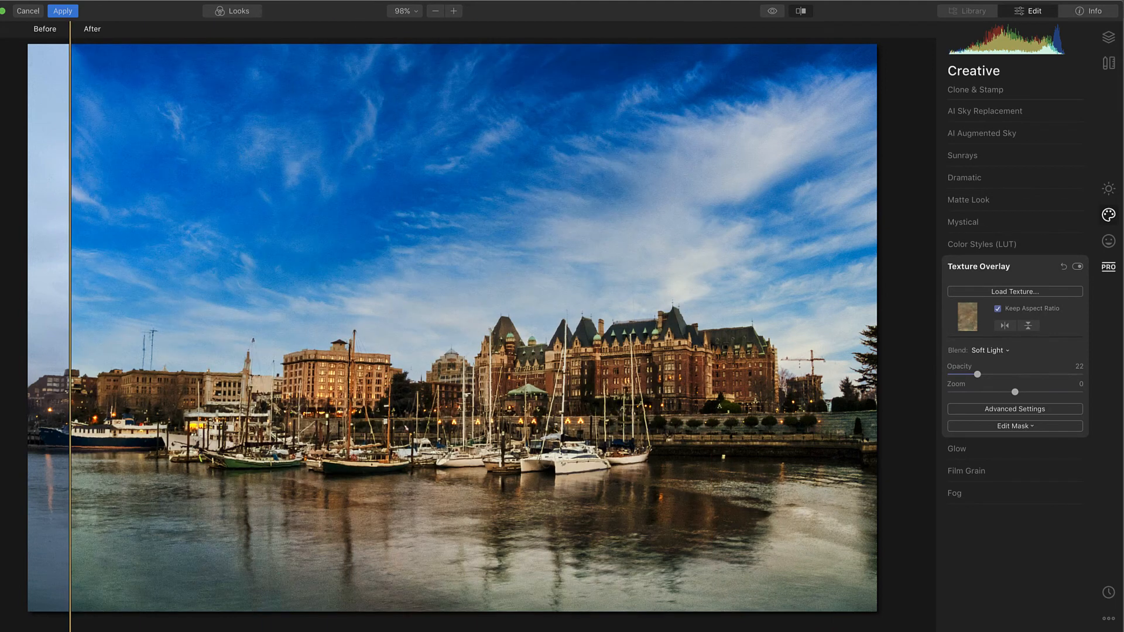
mouse_move(70, 280)
left_mouse_down()
mouse_move(810, 281)
mouse_move(69, 281)
left_mouse_up()
left_click_drag(974, 376, 972, 375)
left_click(801, 10)
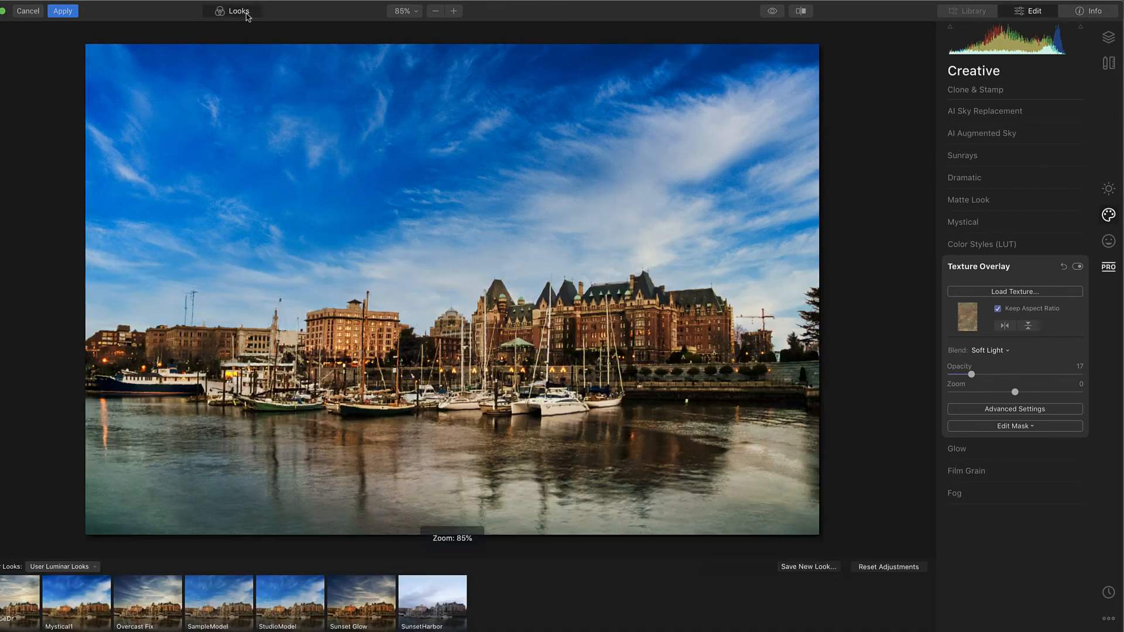
- Save the current adjustments as a new look named ImproveGray and apply the edit back to the Photoshop layer
left_click(243, 12)
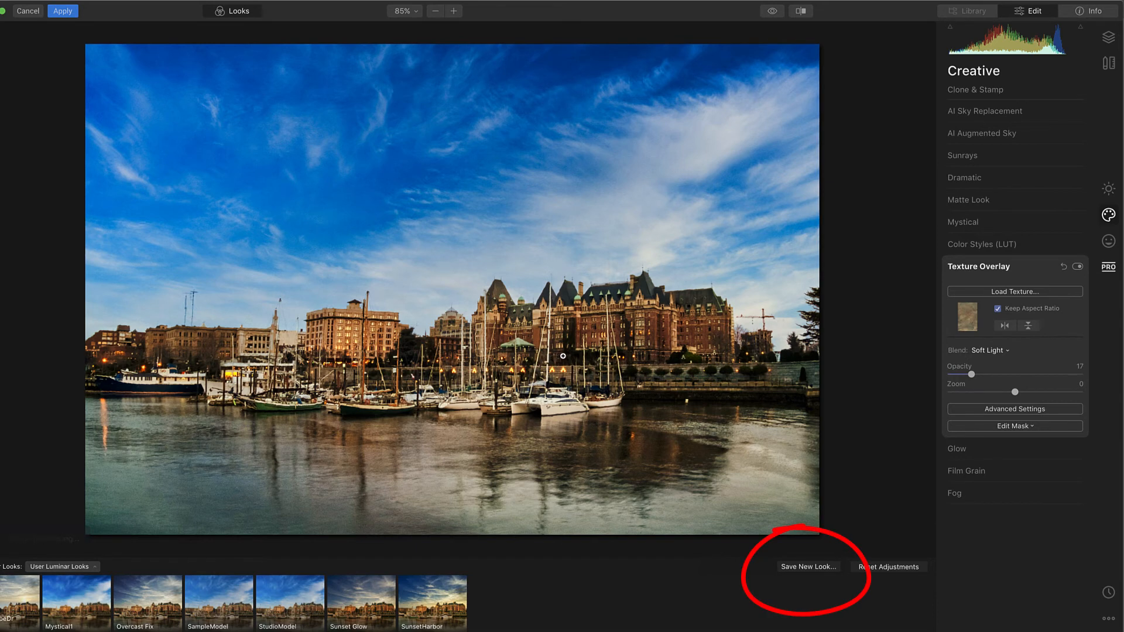
left_click(808, 567)
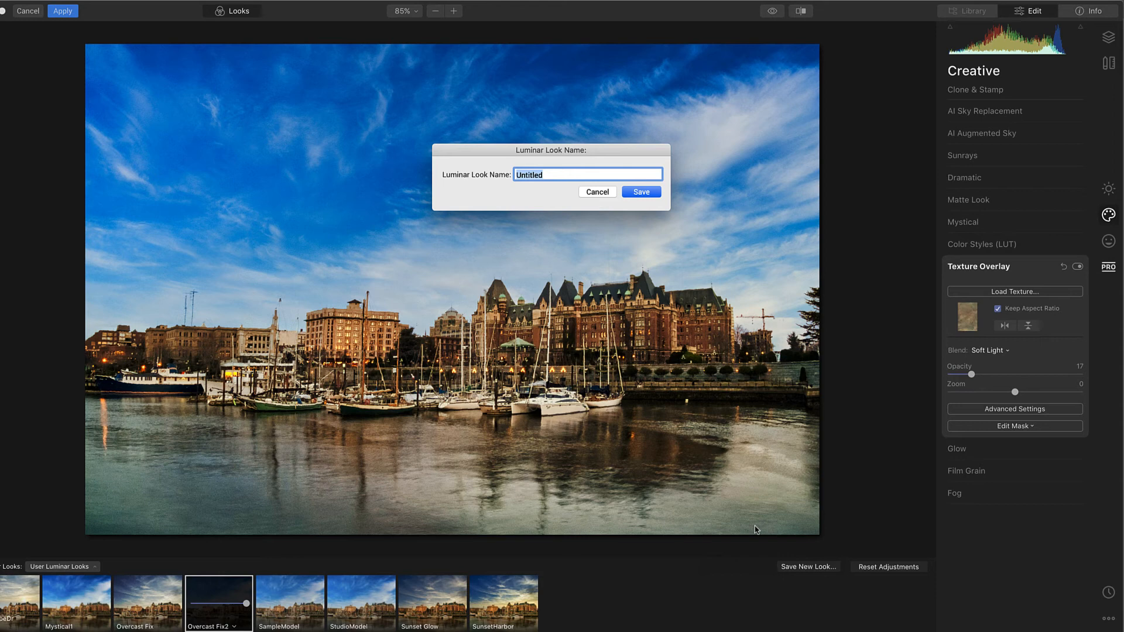
type("ImproveGray")
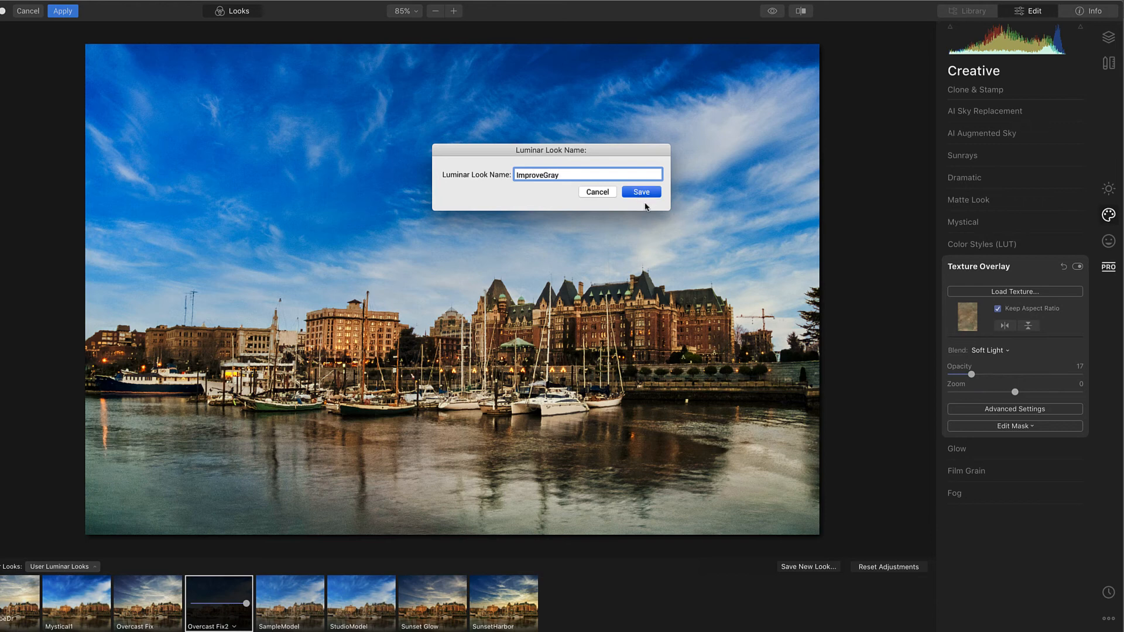
key("Return")
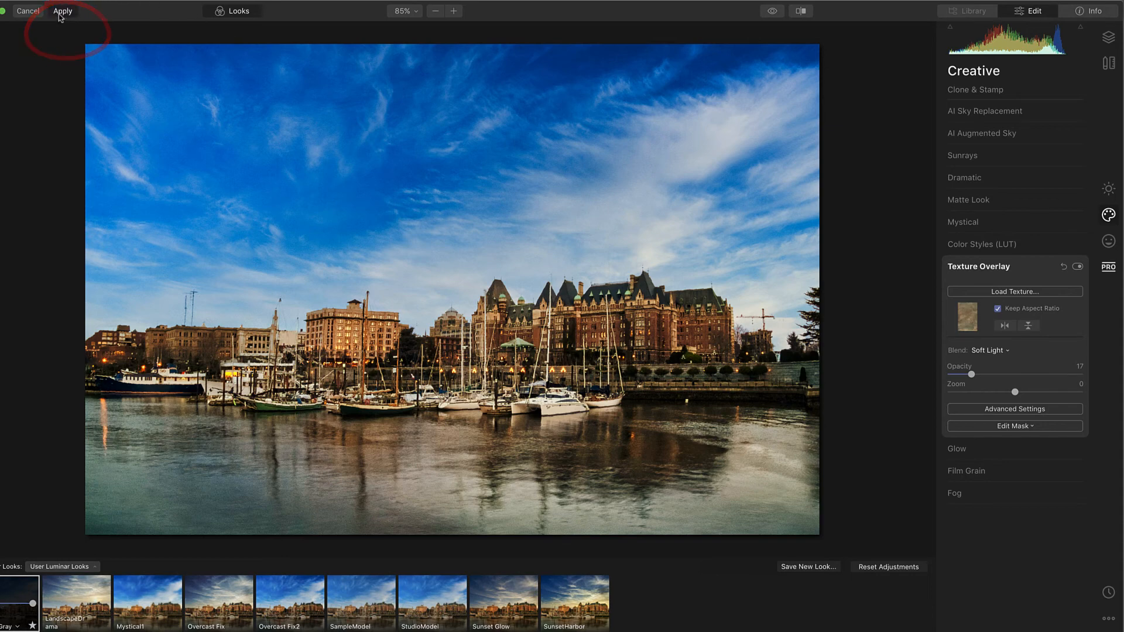
left_click(63, 14)
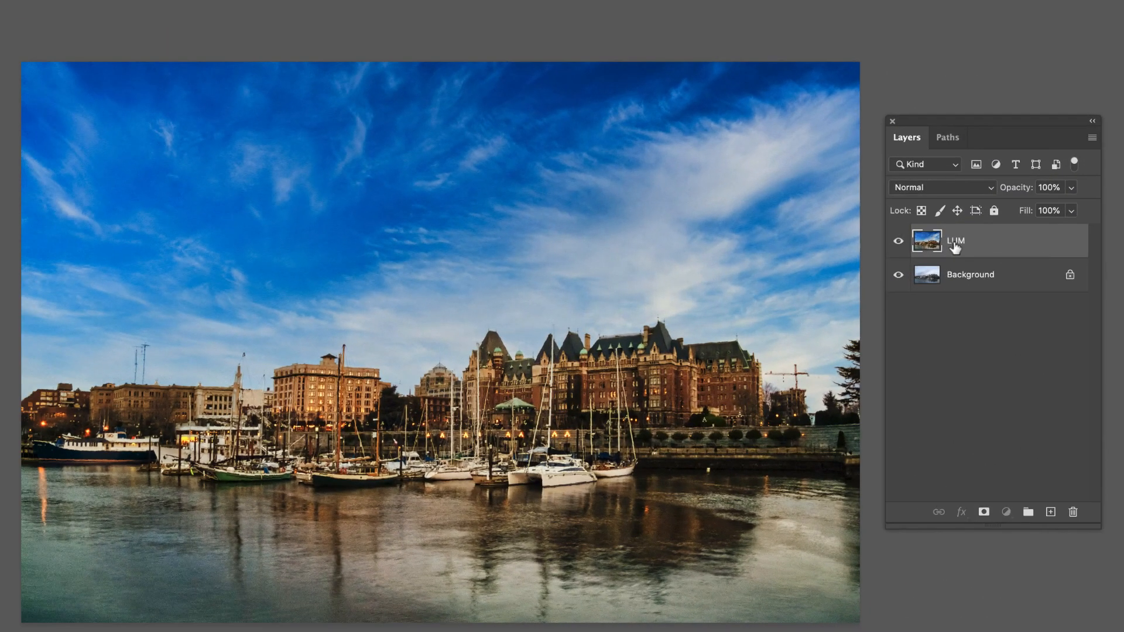
- Rename the LUM layer to ImproveGray
double_click(963, 240)
type("ImproveGray")
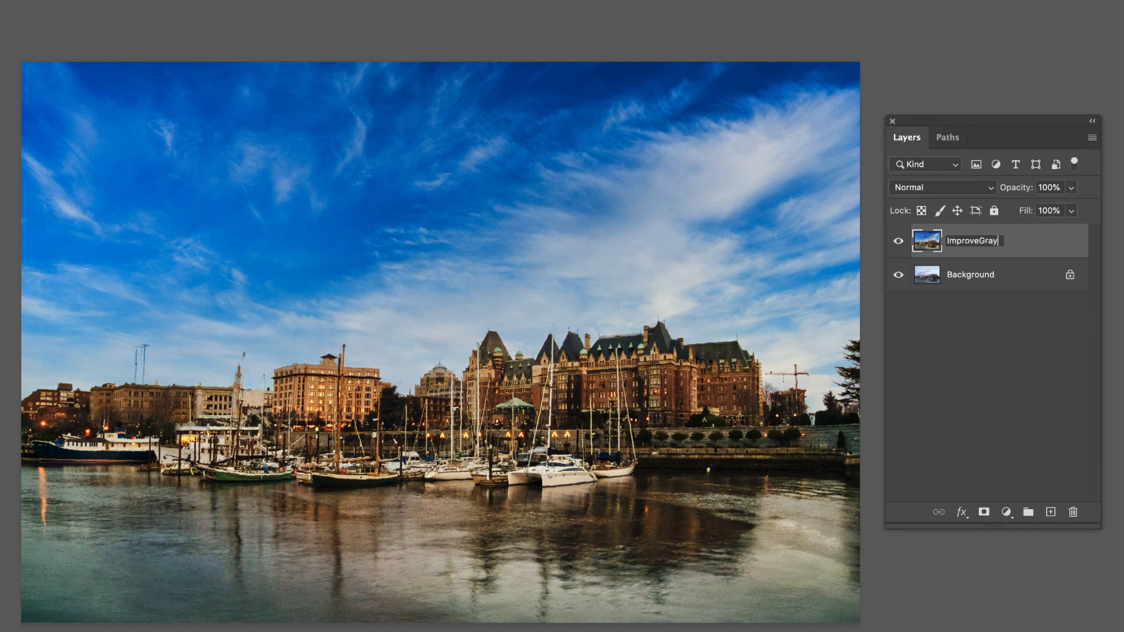
key("Return")
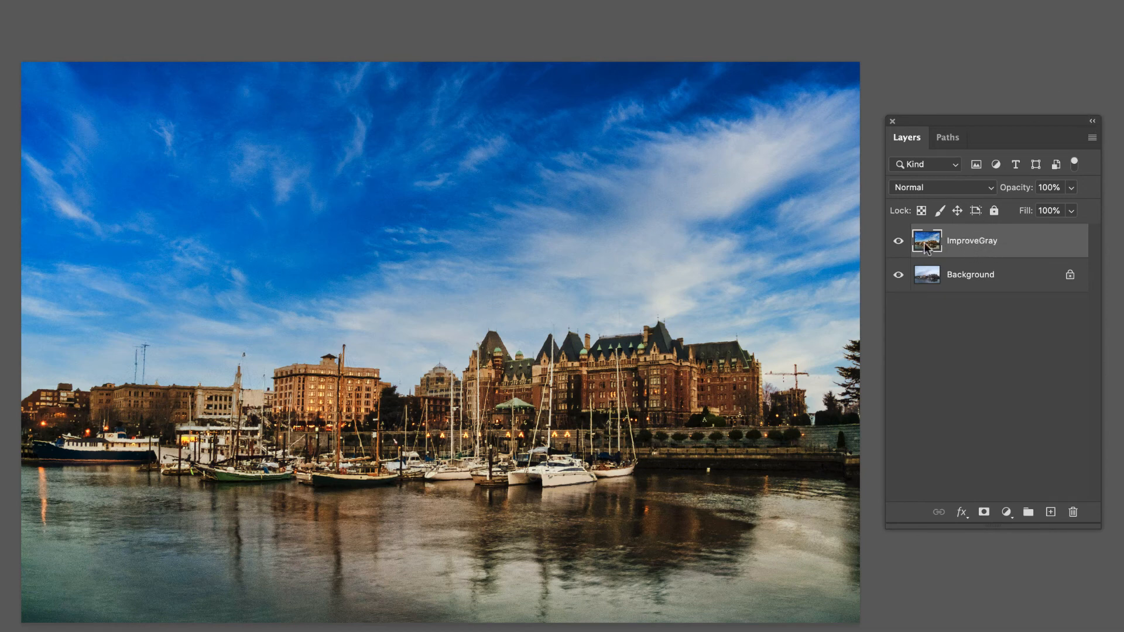
- Add a new empty layer above the ImproveGray layer
left_click_drag(780, 249, 768, 188)
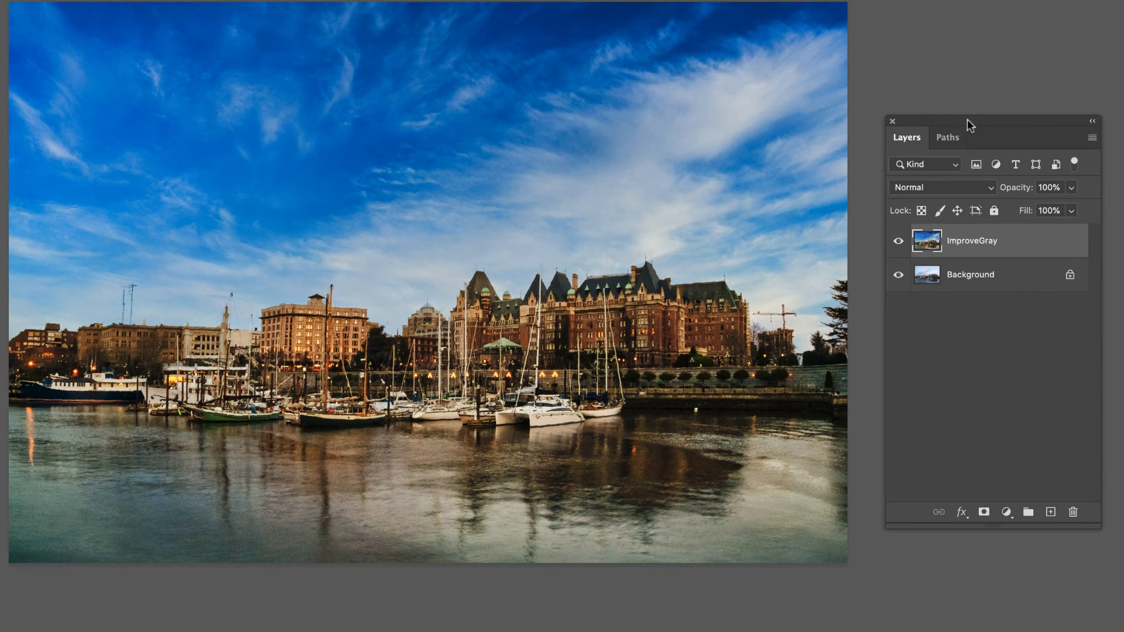
left_click_drag(967, 118, 954, 66)
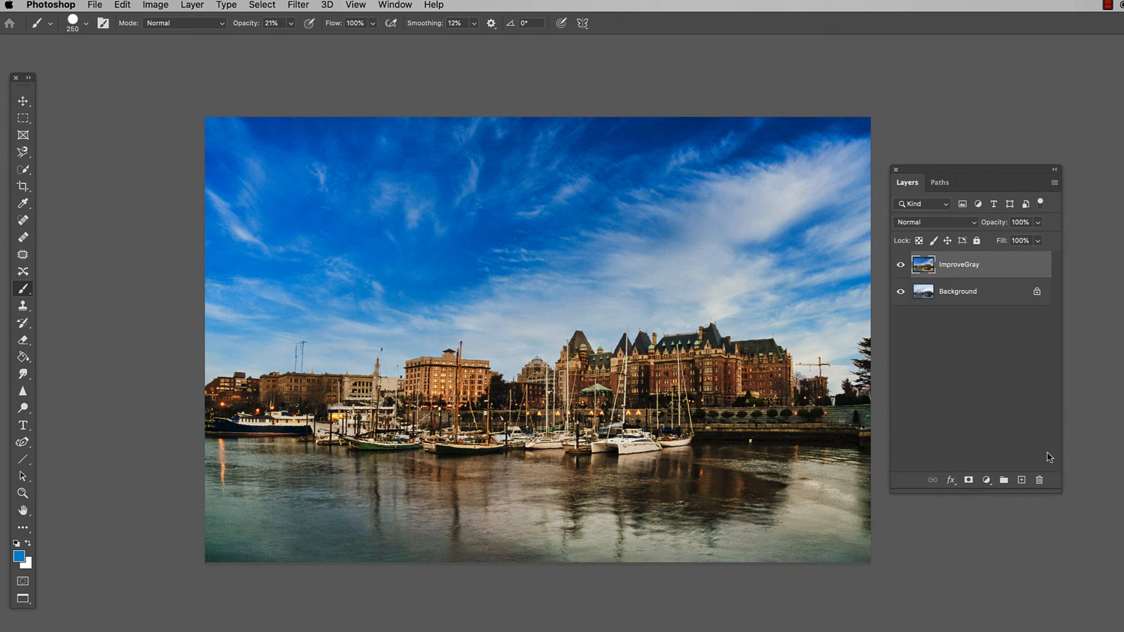
left_click(1022, 481)
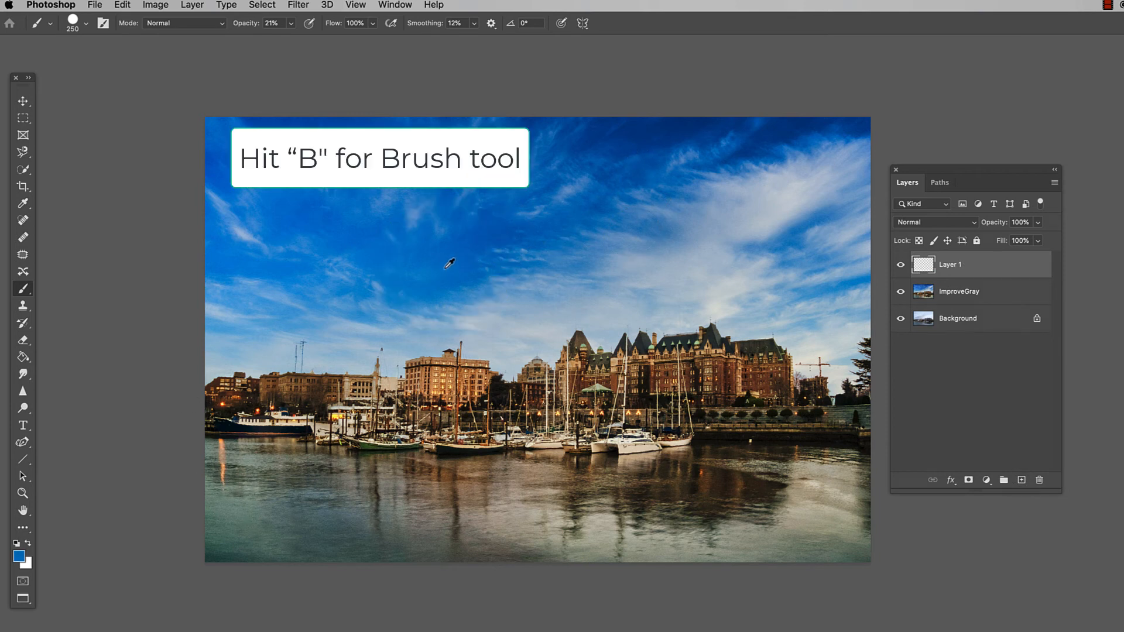
- Set the brush to Soft Round with 25% Flow and 16% Opacity
left_click(83, 26)
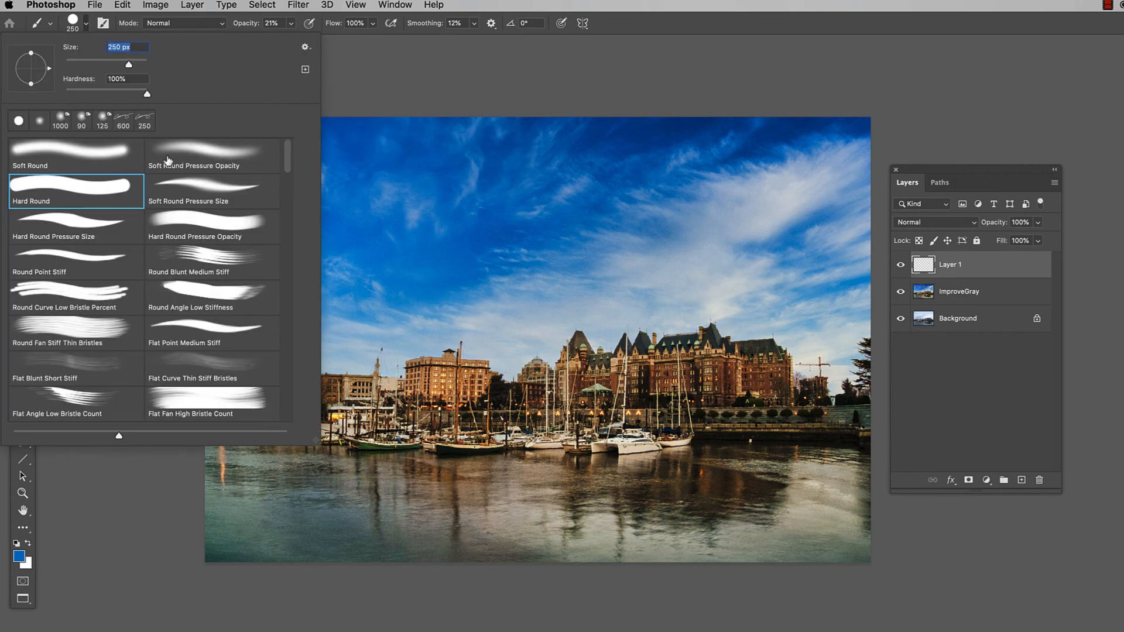
left_click(105, 157)
left_click(414, 70)
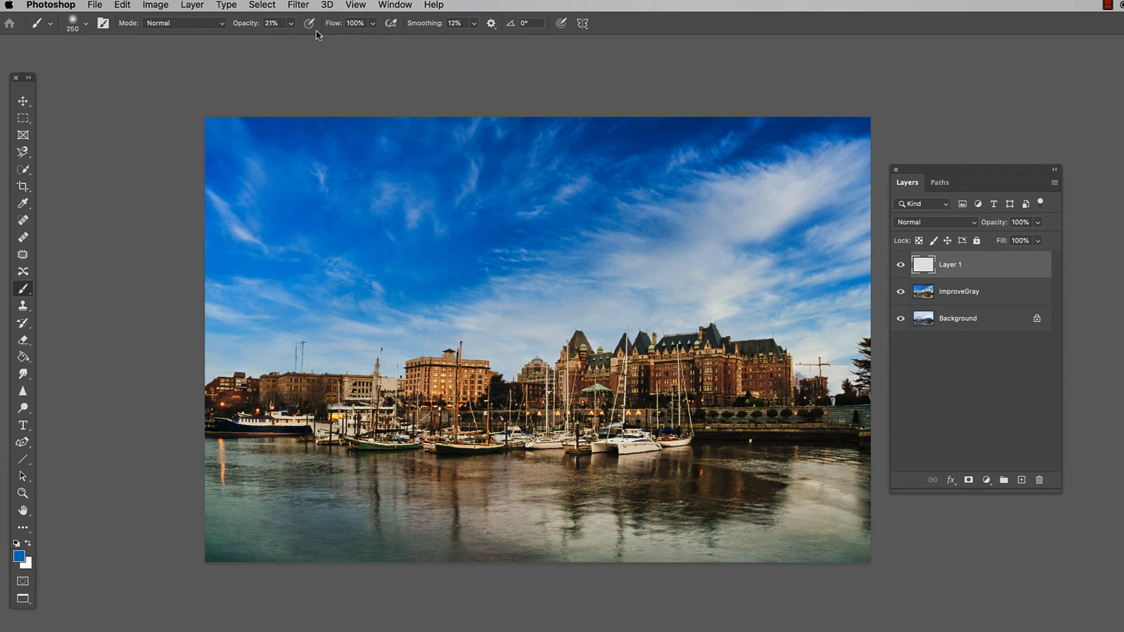
left_click(373, 28)
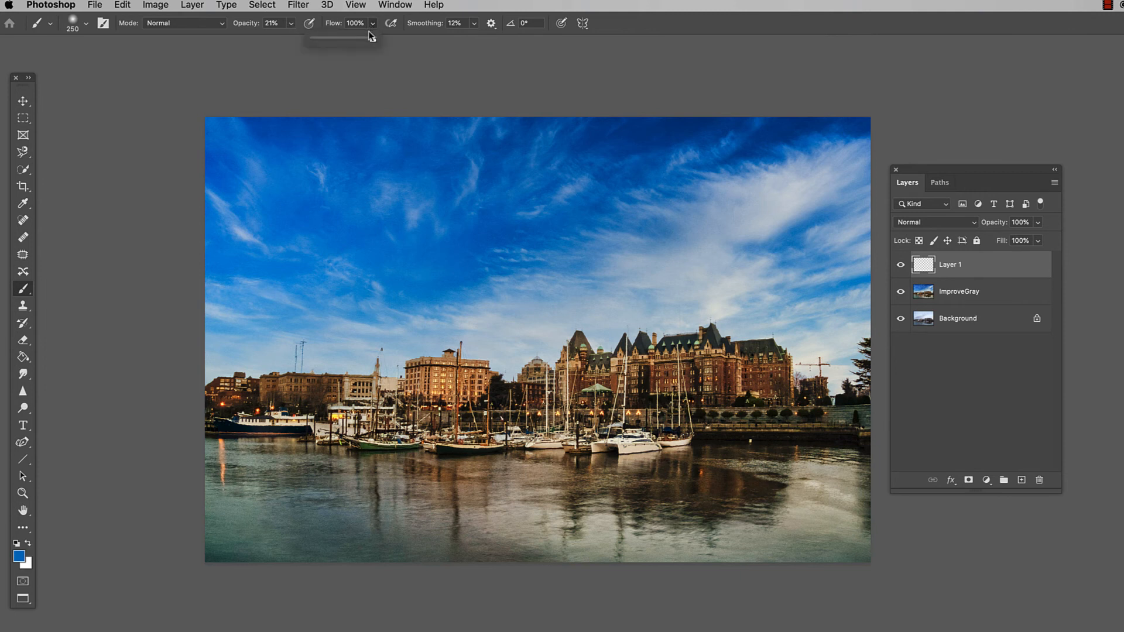
left_click_drag(371, 37, 288, 39)
left_click(290, 24)
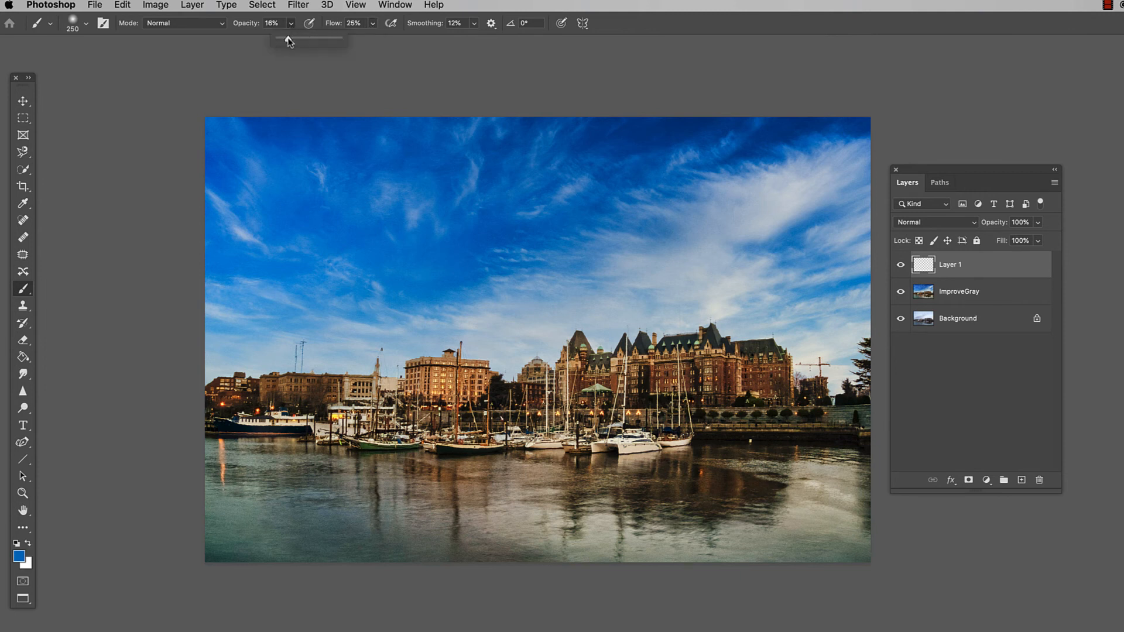
- Paint blue across the harbour water on the new layer and set the layer's blend mode to Color
left_click(228, 463)
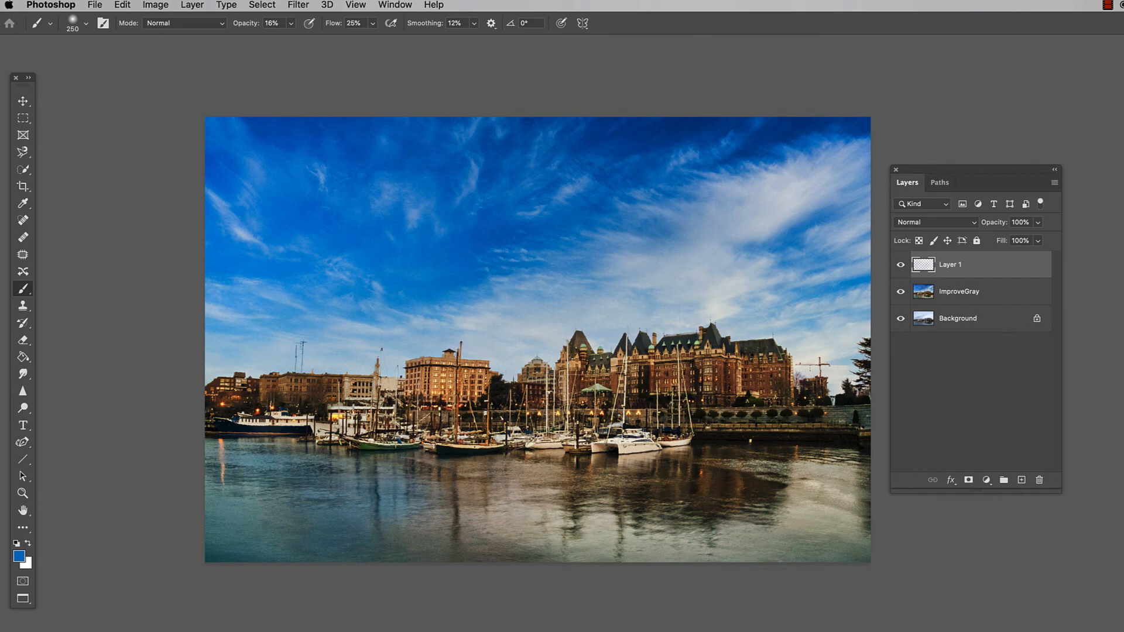
mouse_move(604, 486)
left_mouse_down()
mouse_move(849, 454)
mouse_move(639, 499)
mouse_move(871, 500)
left_mouse_up()
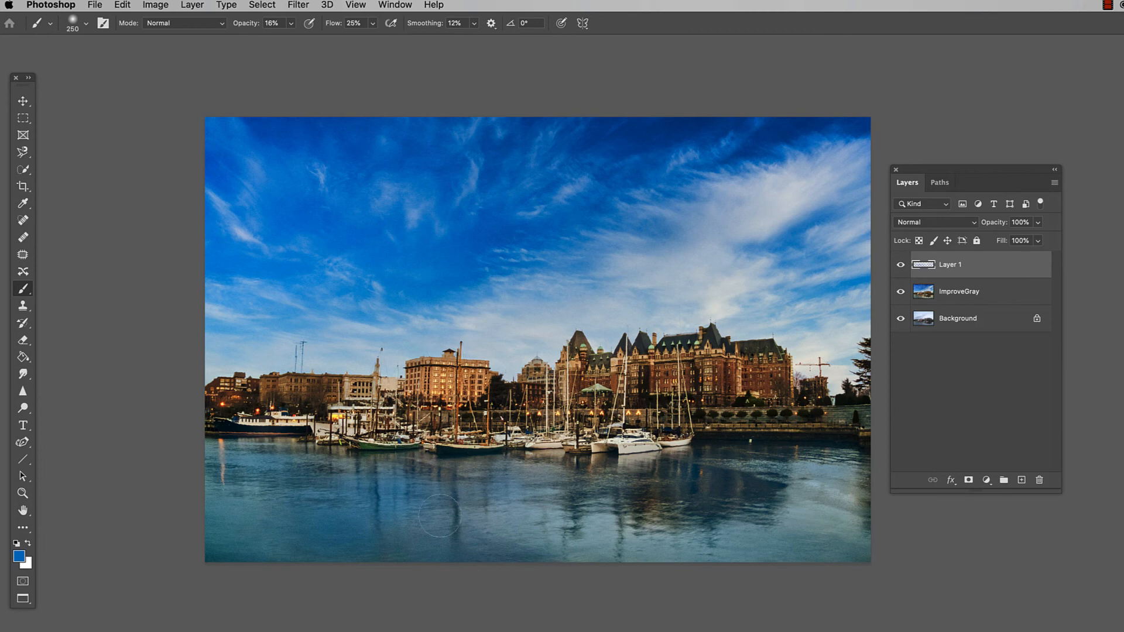
left_click(936, 222)
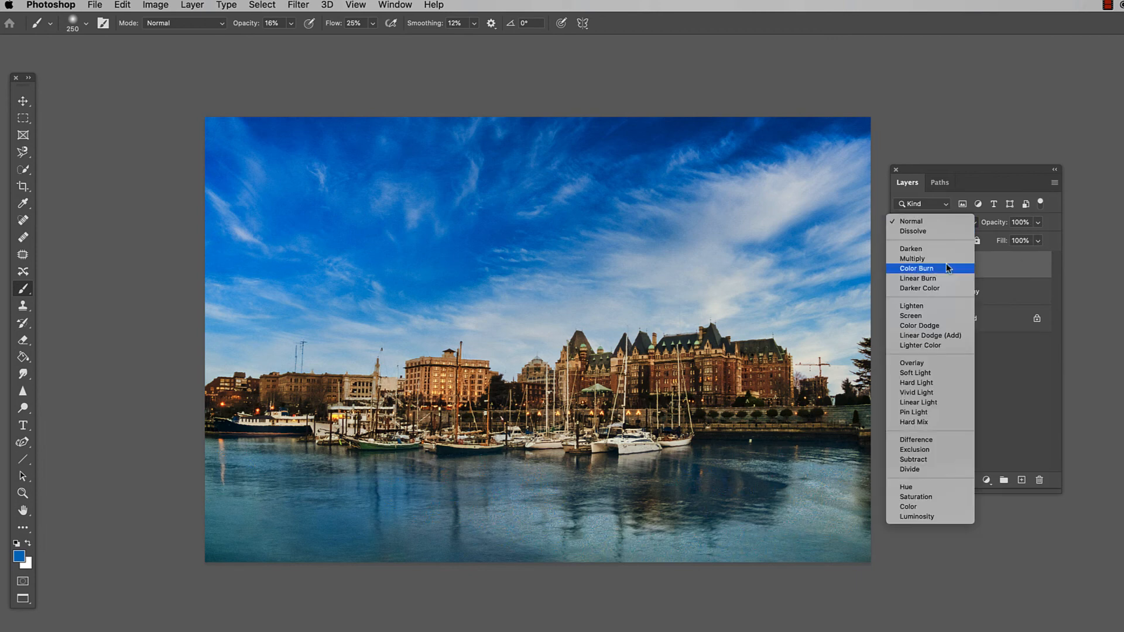
left_click(914, 507)
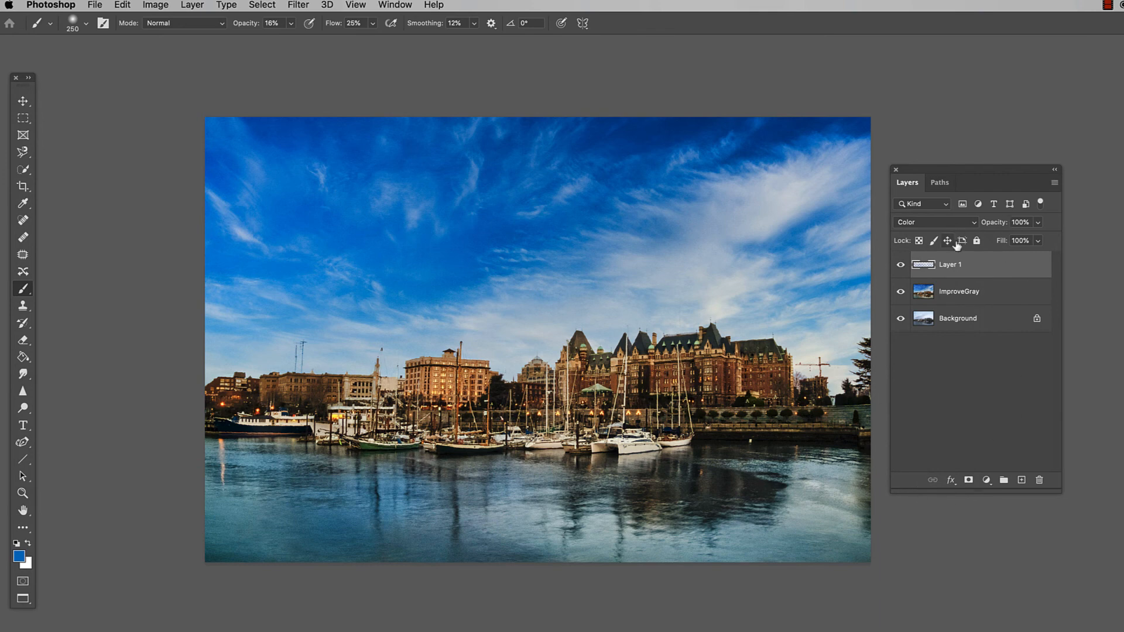
- Compare the water with the painted layer off and on, and reduce the layer's Opacity to 53%
left_click(901, 267)
left_click(900, 266)
left_click(1037, 240)
left_click_drag(1039, 237, 1010, 240)
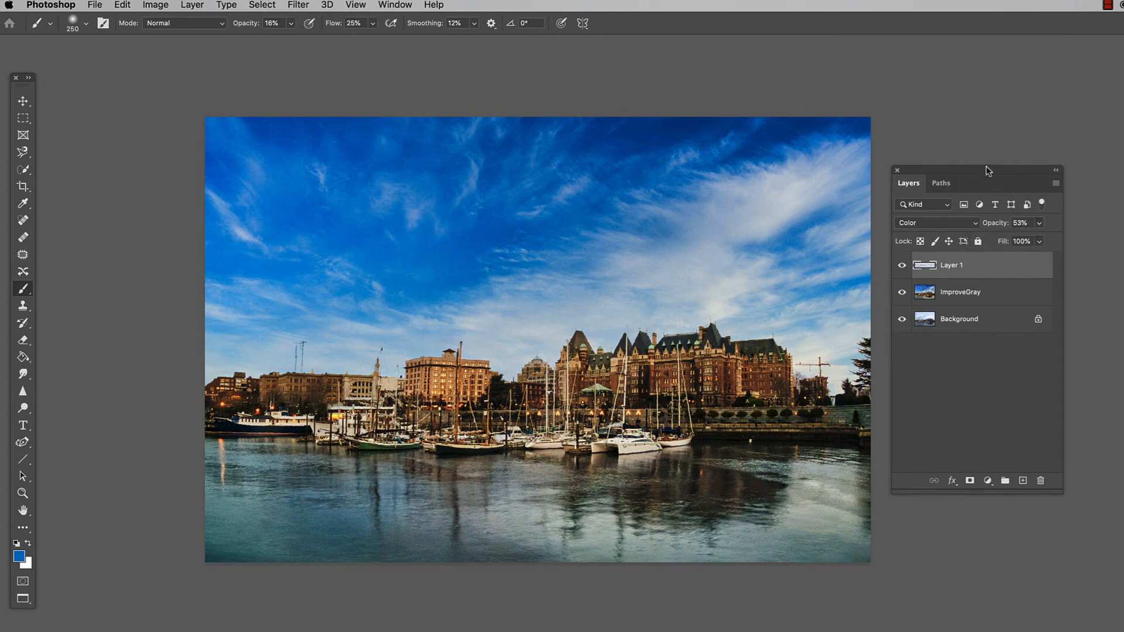
left_click_drag(1002, 185, 1021, 184)
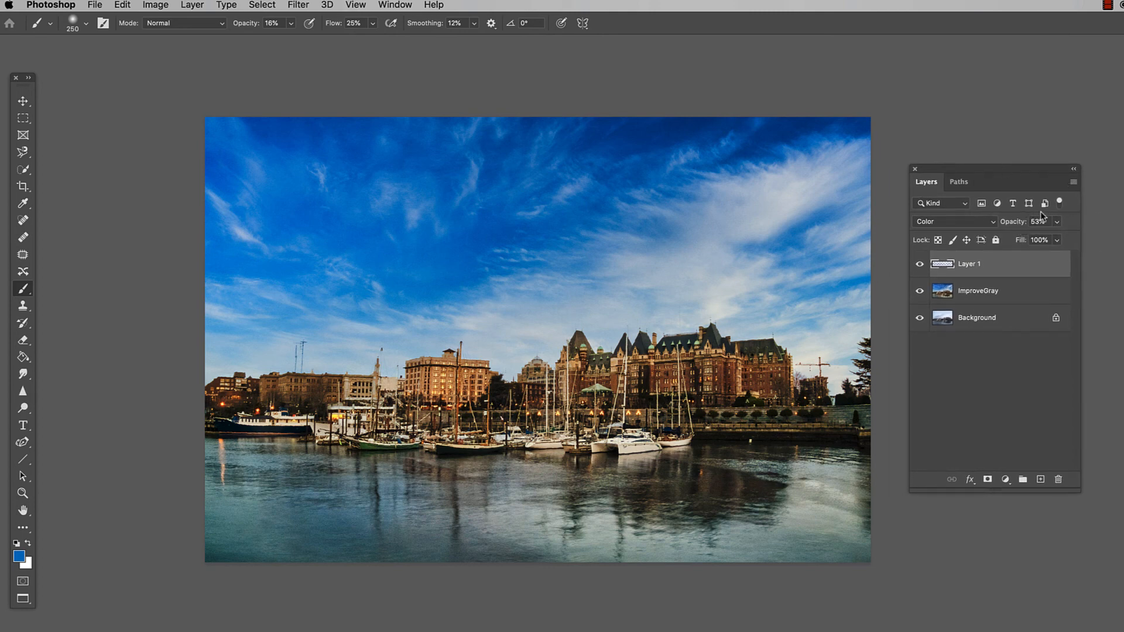
left_click(23, 118)
left_click_drag(188, 156, 924, 497)
key("super+d")
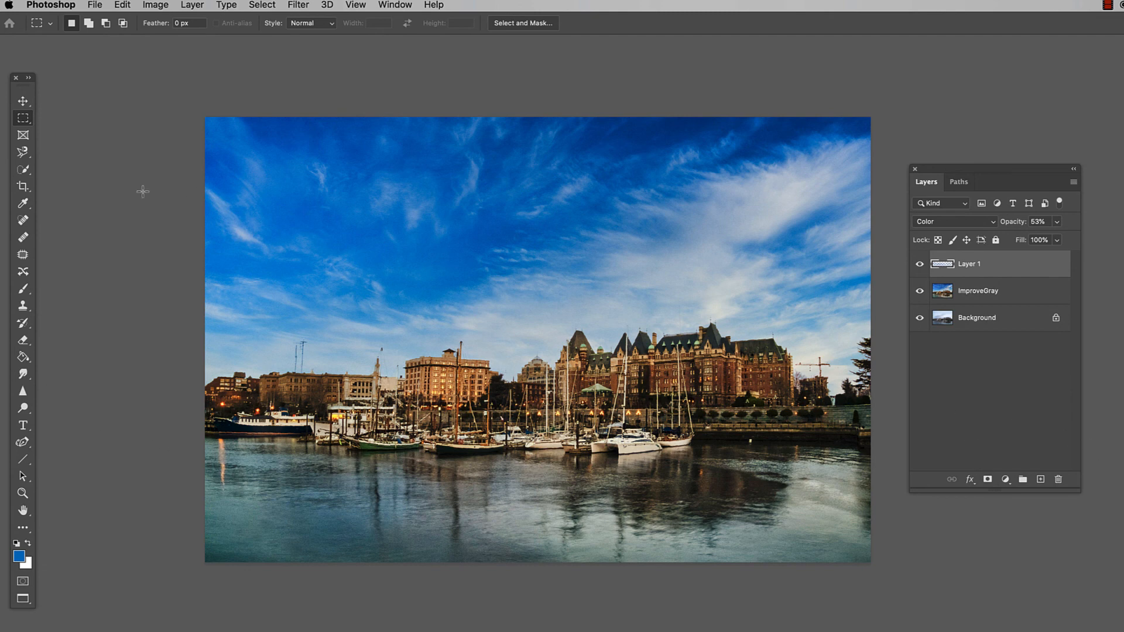
- Crop the photo to 10 x 6 in at 300 px/in, trimming the upper and lower edges
left_click(22, 186)
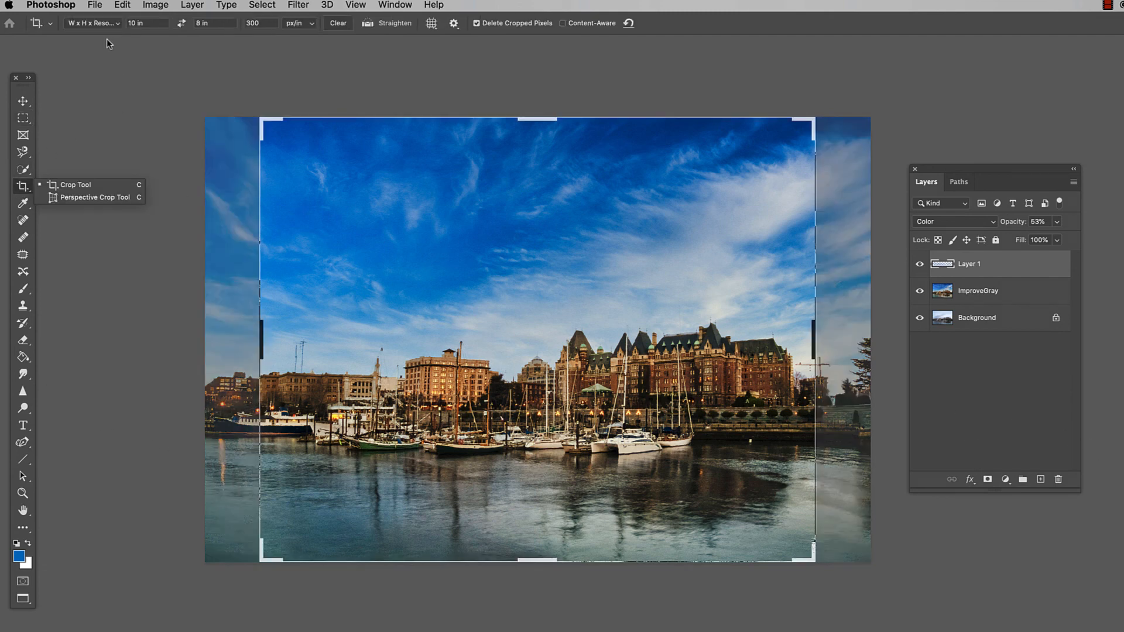
left_click(211, 23)
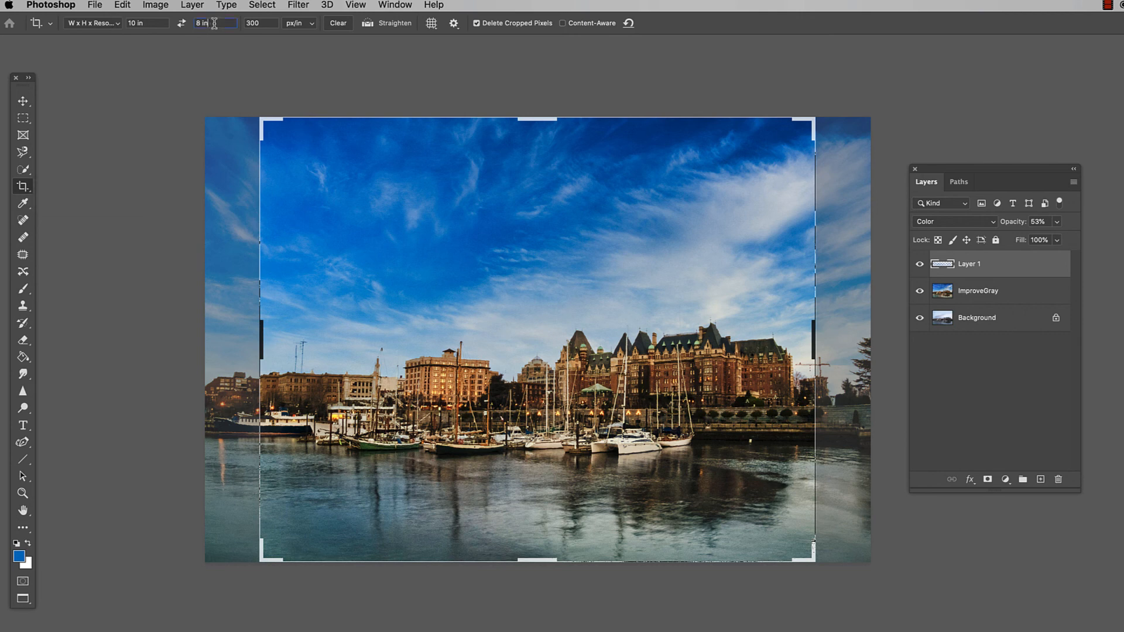
type("6")
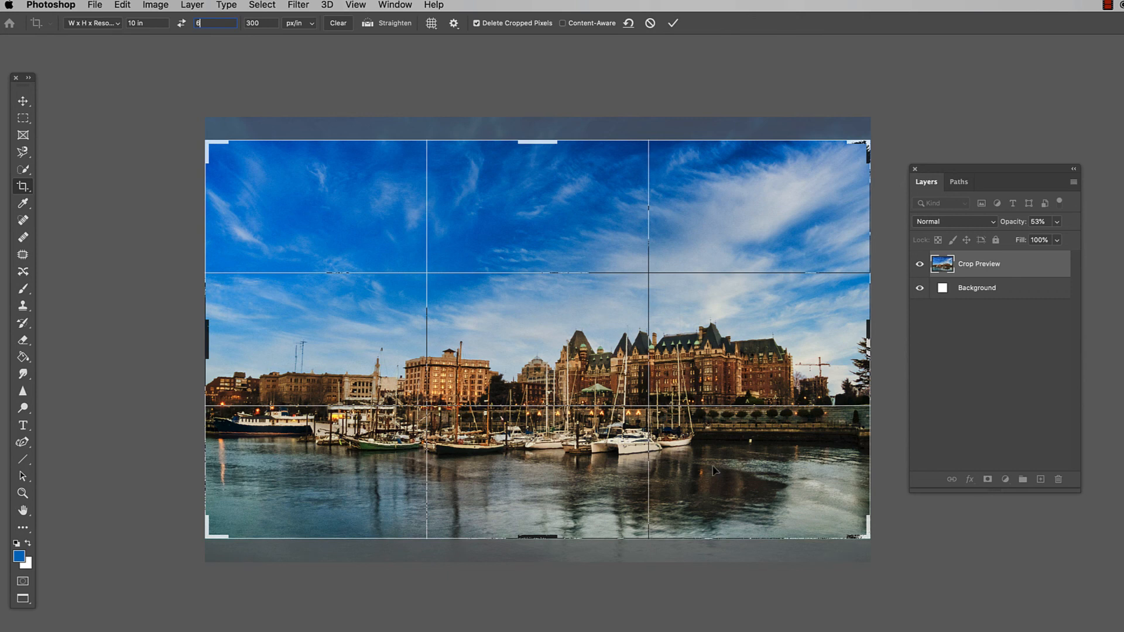
mouse_move(713, 470)
left_mouse_down()
mouse_move(717, 492)
mouse_move(729, 468)
left_mouse_up()
left_click(673, 23)
left_click_drag(703, 310, 571, 247)
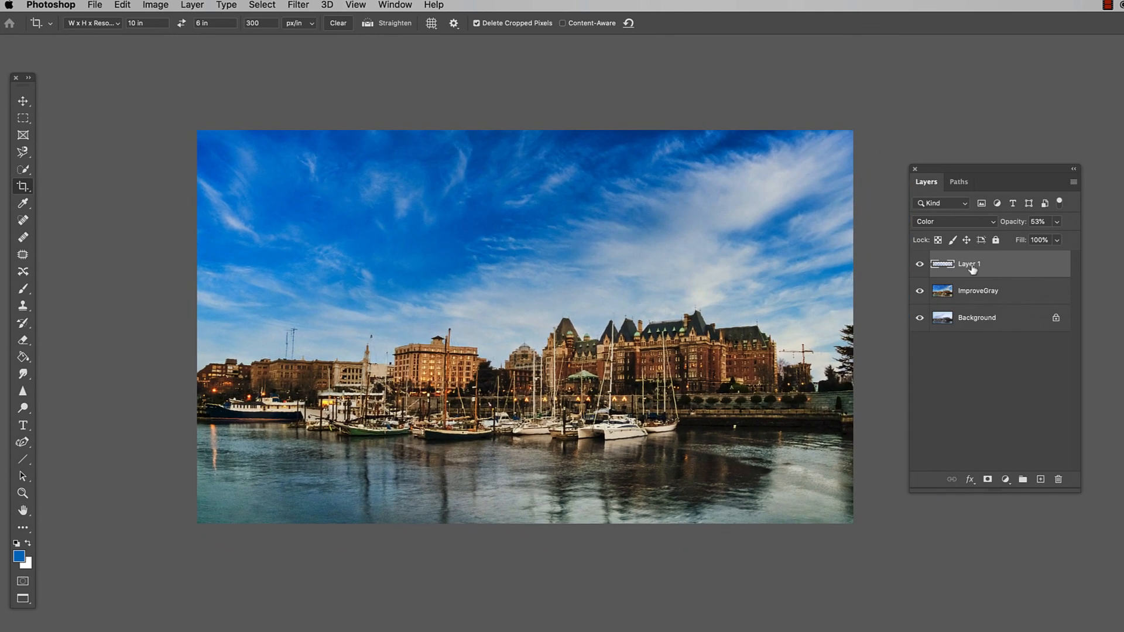
- Compare the cropped original with the edit by hiding Layer 1 and ImproveGray and showing them again one by one
left_click(919, 264)
left_click(918, 292)
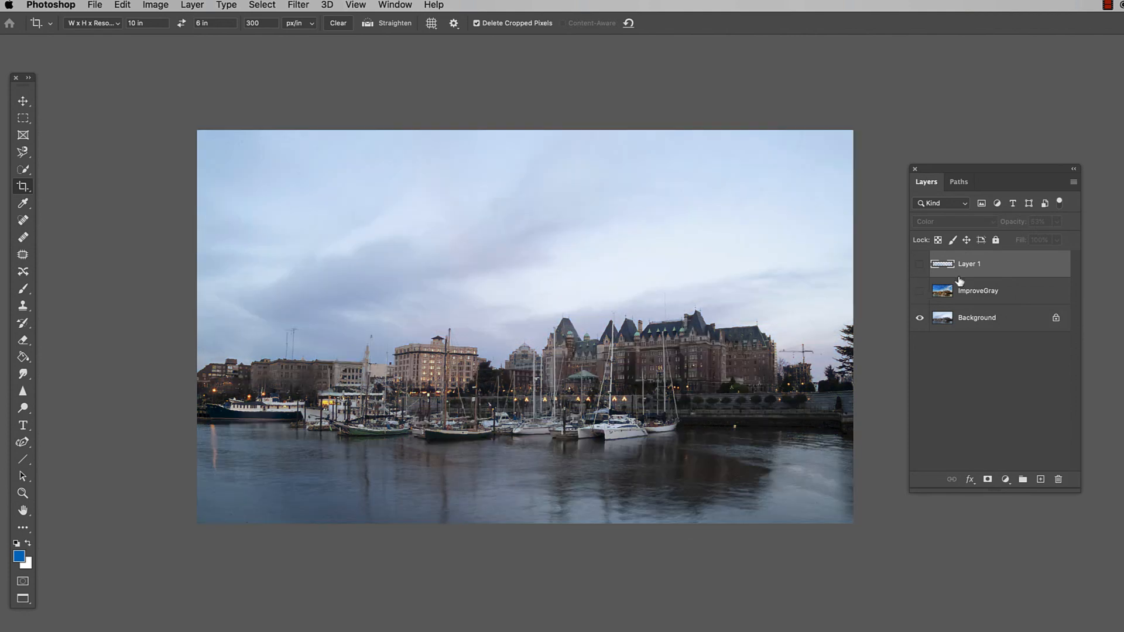
left_click(918, 291)
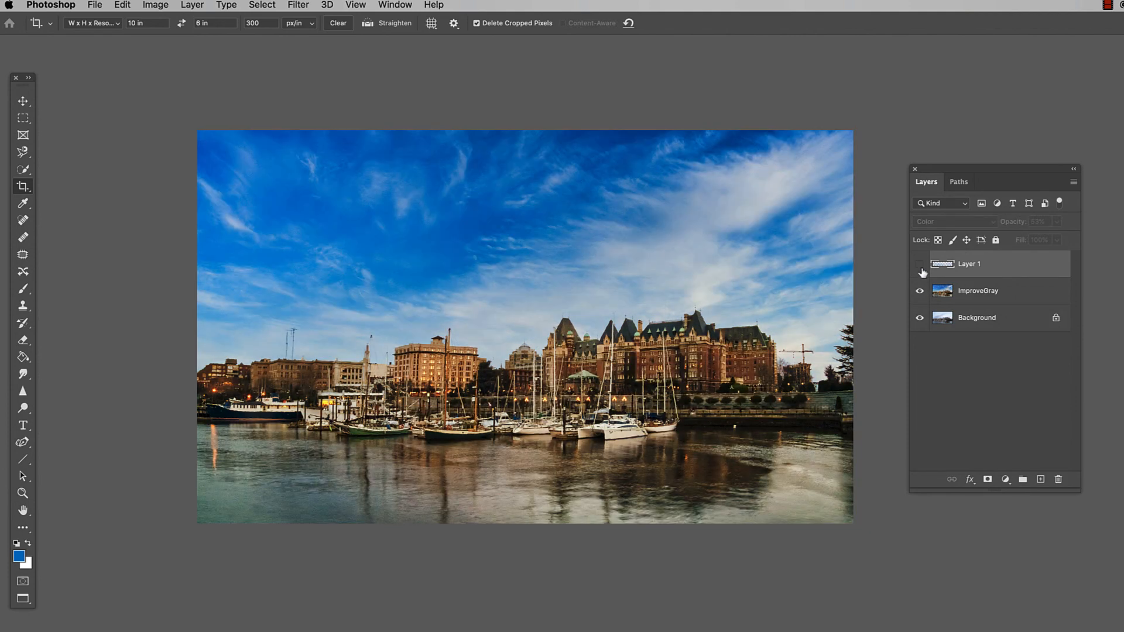
left_click(919, 264)
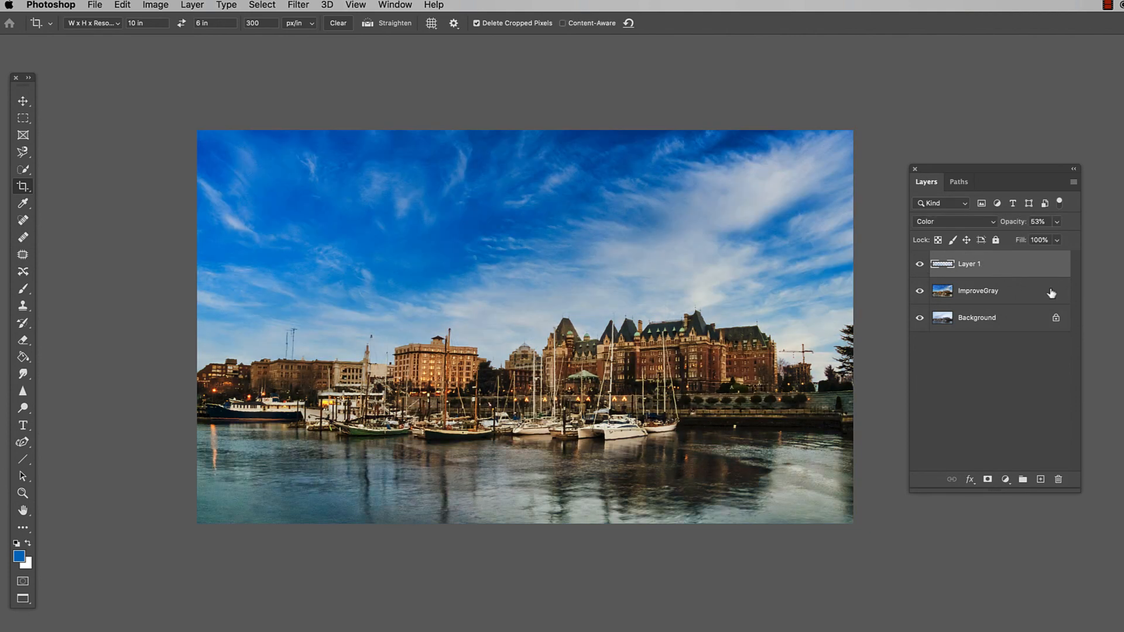